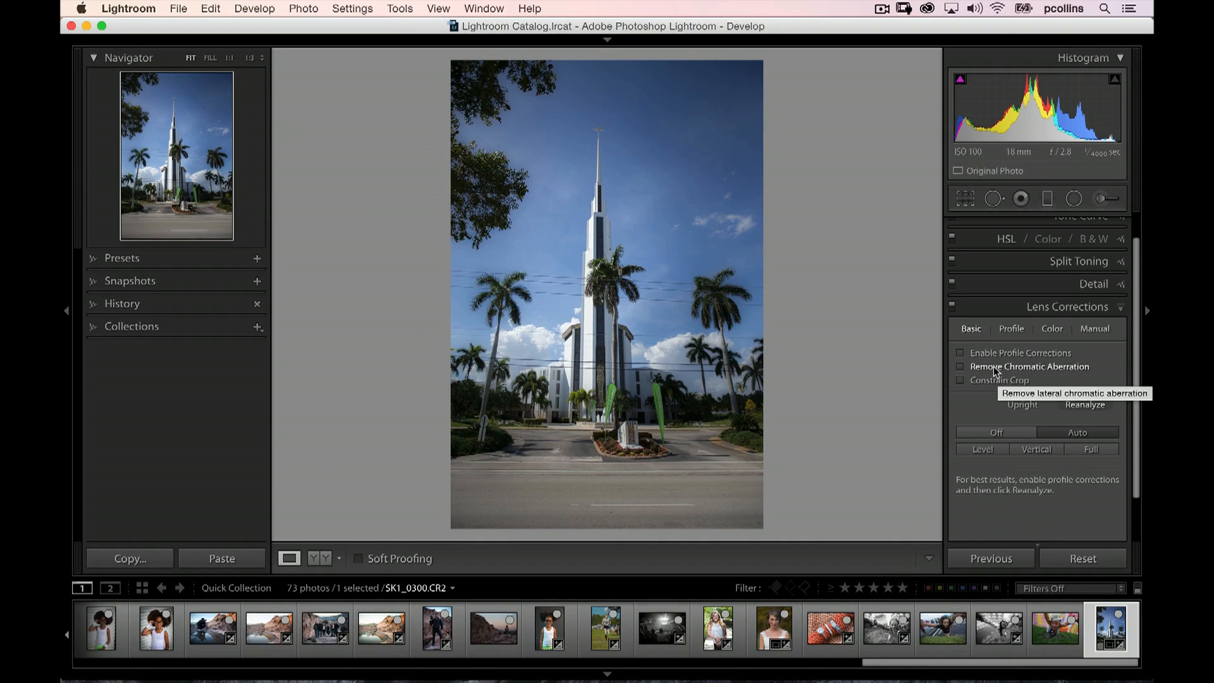
Enable profile corrections and chromatic aberration removal for the church photo, leaving Constrain Crop off
click(960, 354)
click(960, 353)
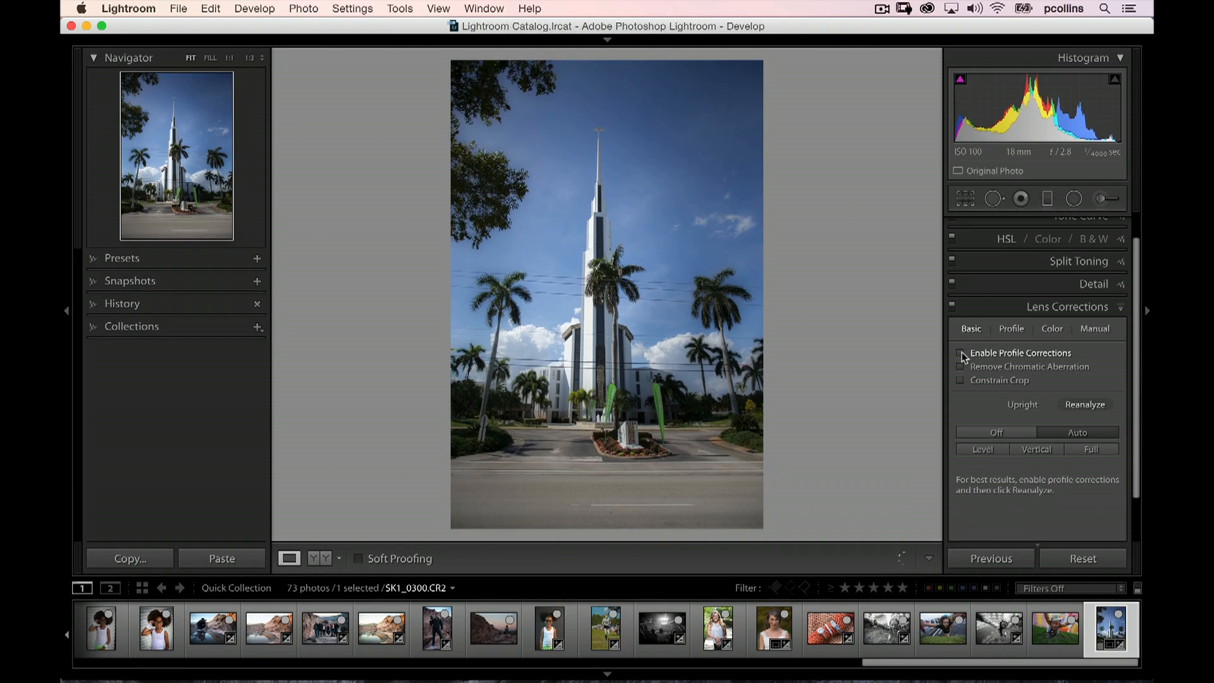
click(960, 354)
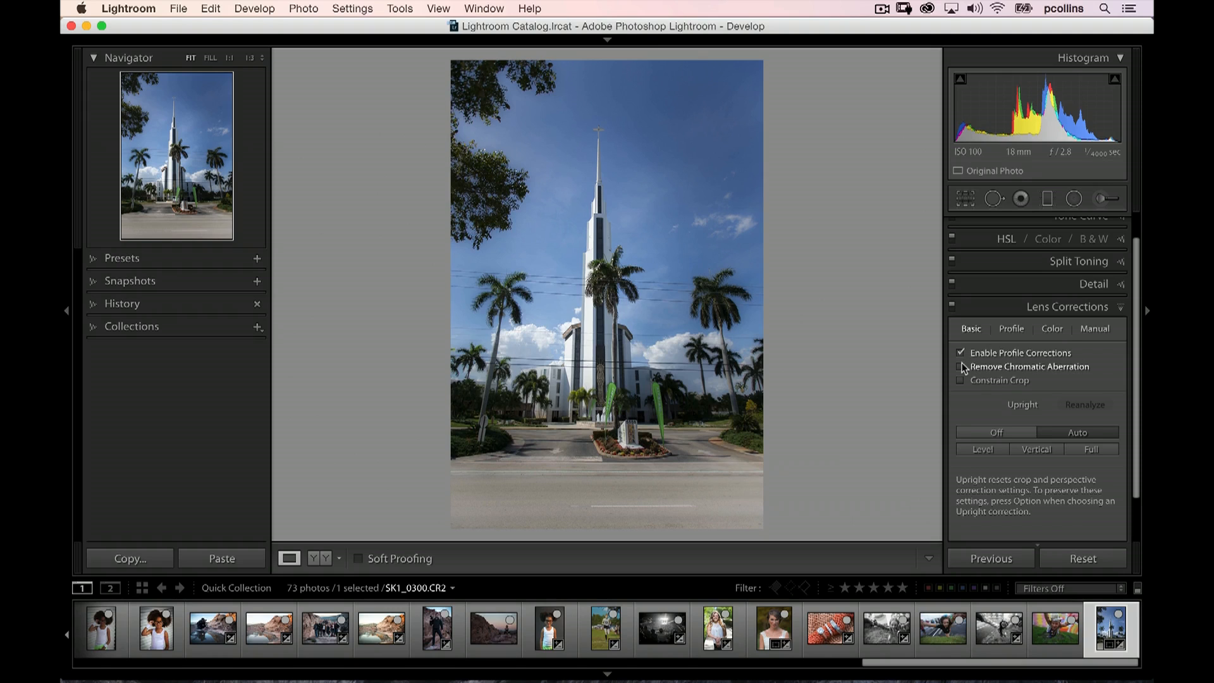
click(962, 364)
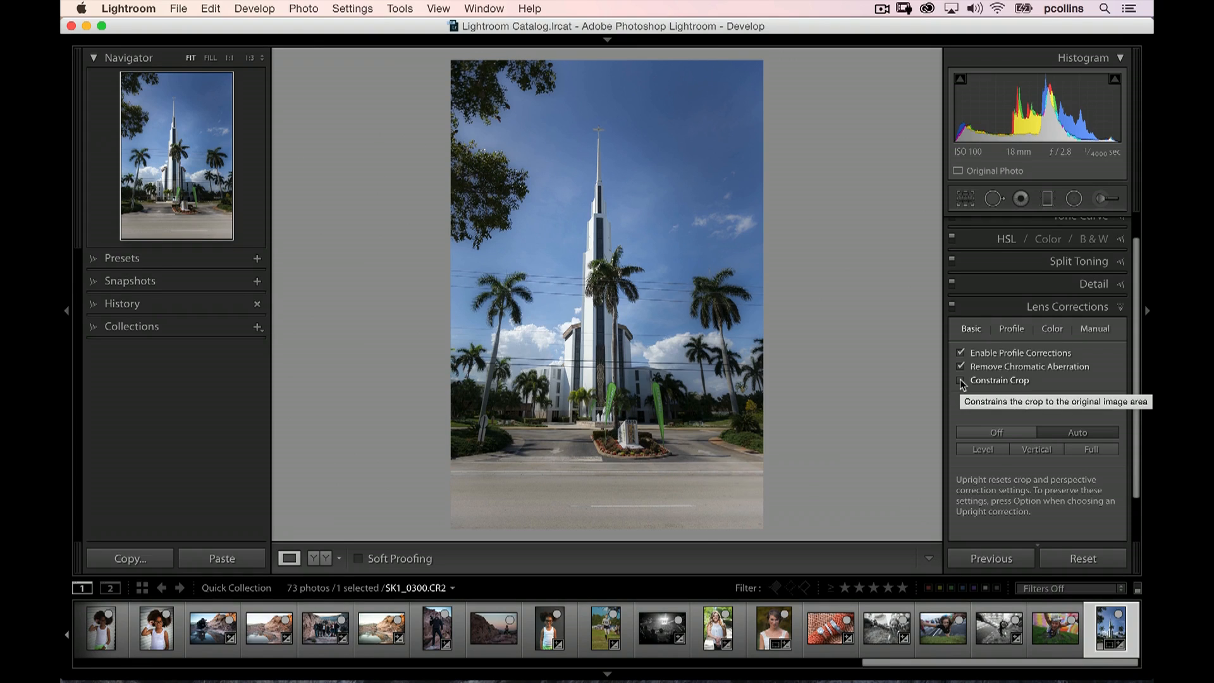
click(962, 382)
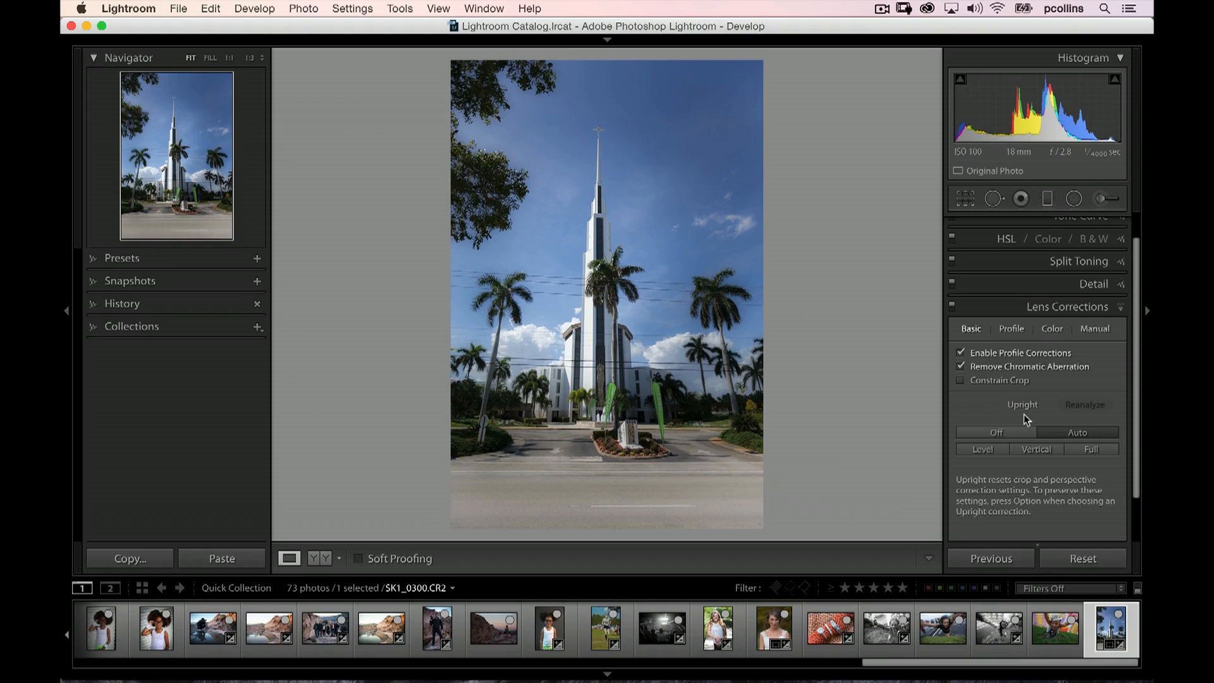
Compare the photo with Upright Off, Auto and Level, and apply the Vertical correction
click(1013, 431)
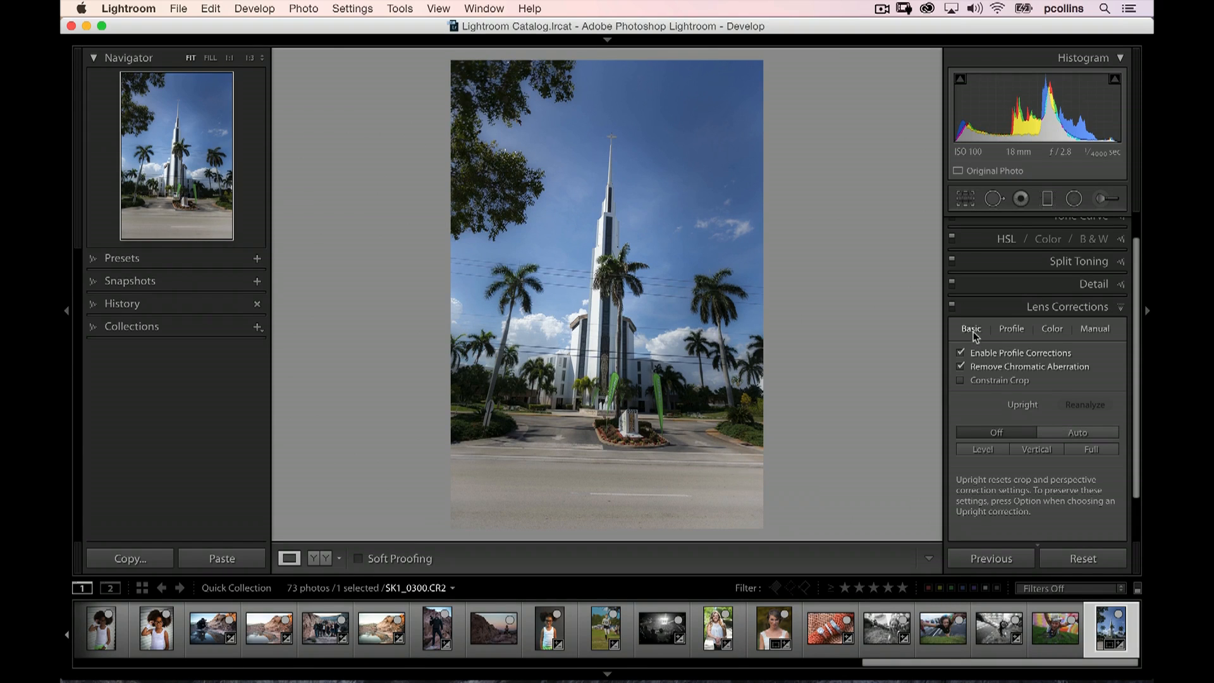
click(1085, 436)
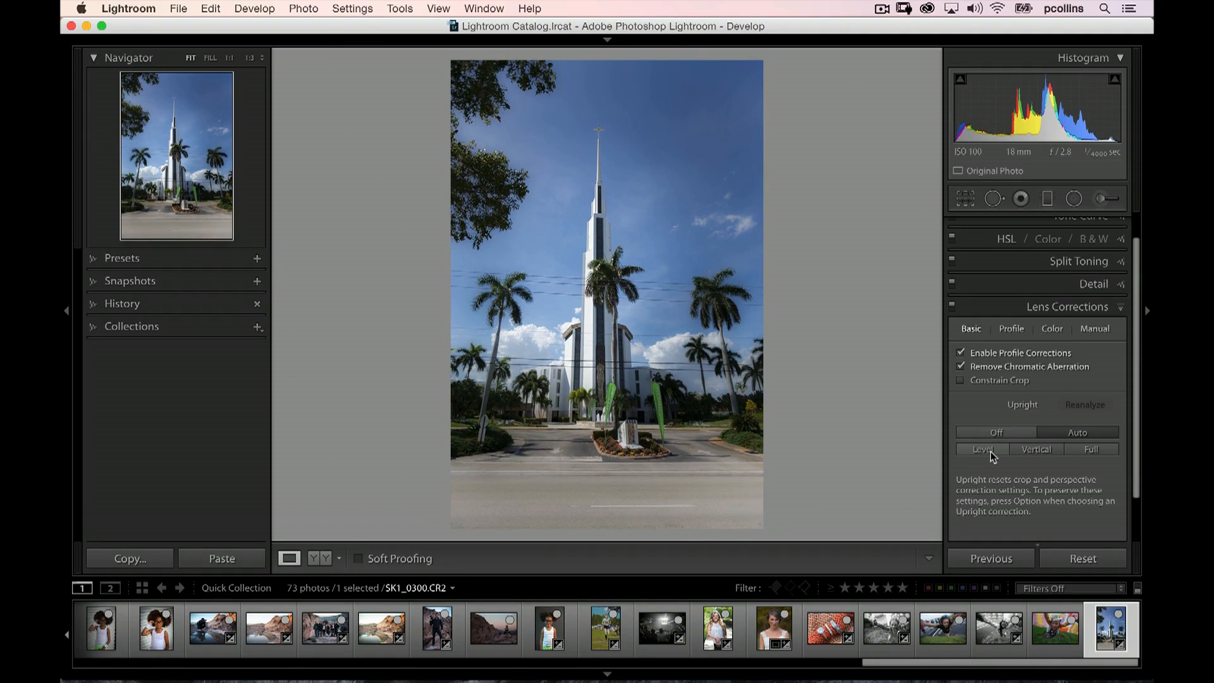
click(1039, 451)
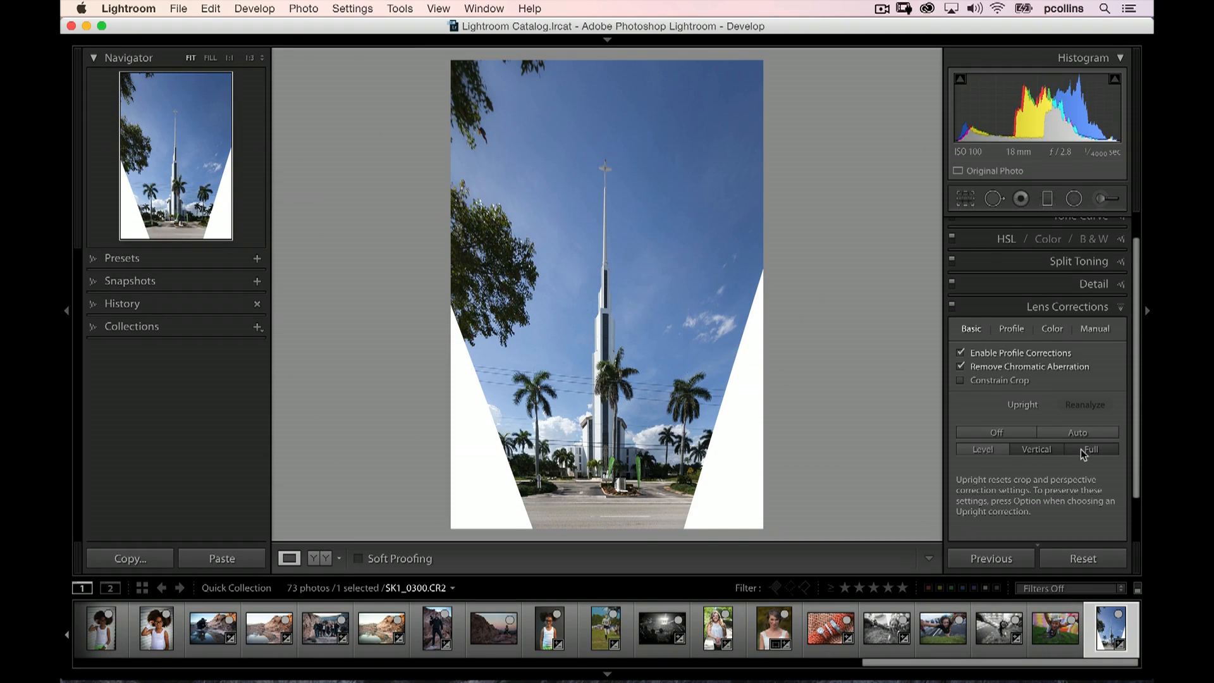
Alternate between Full and Vertical Upright, compare them with Auto, and settle on Vertical
click(1081, 449)
click(1043, 450)
click(1069, 446)
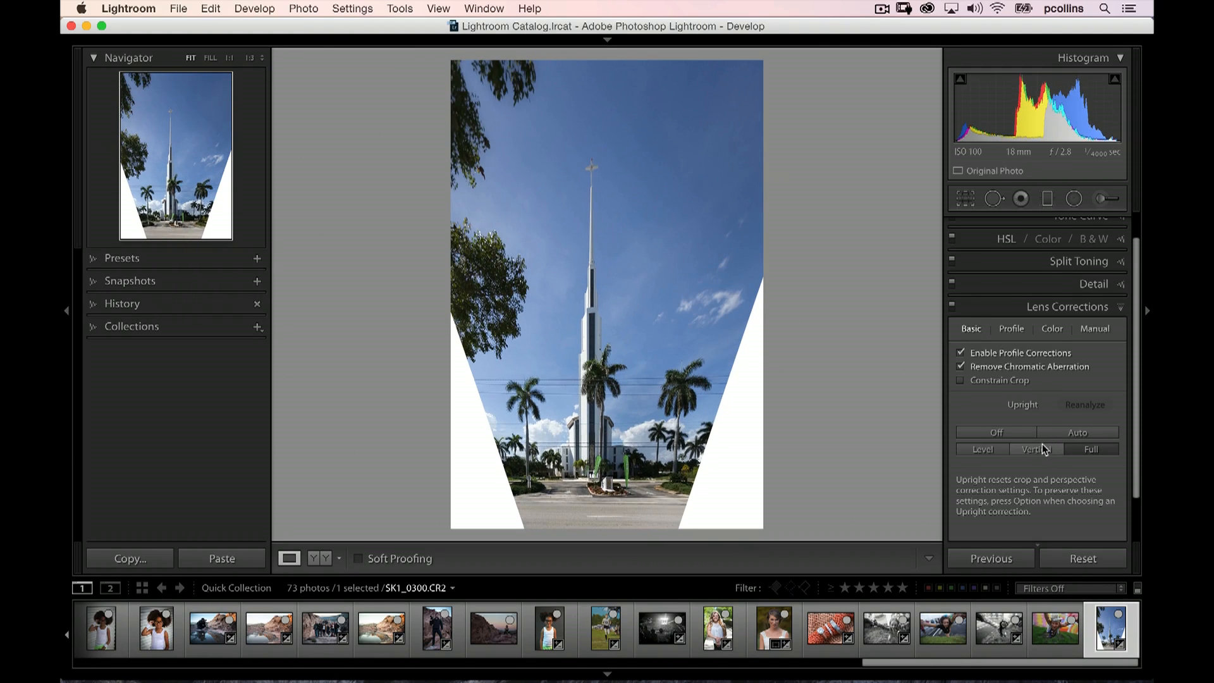
click(1042, 446)
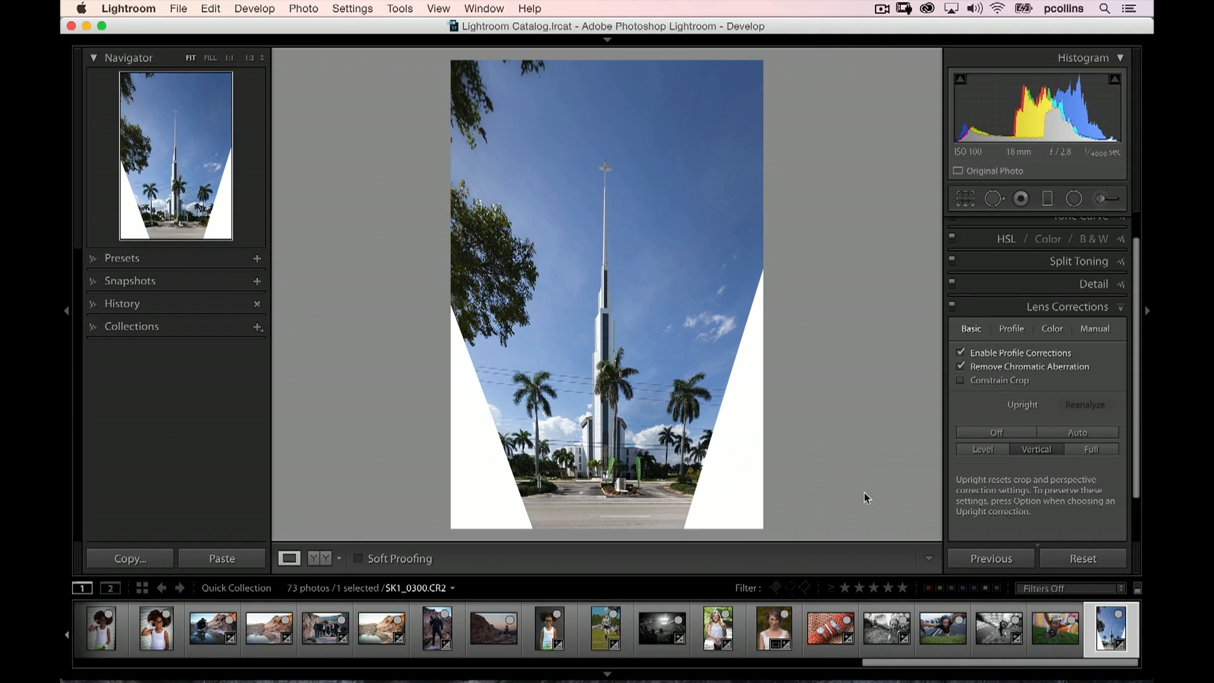
click(991, 450)
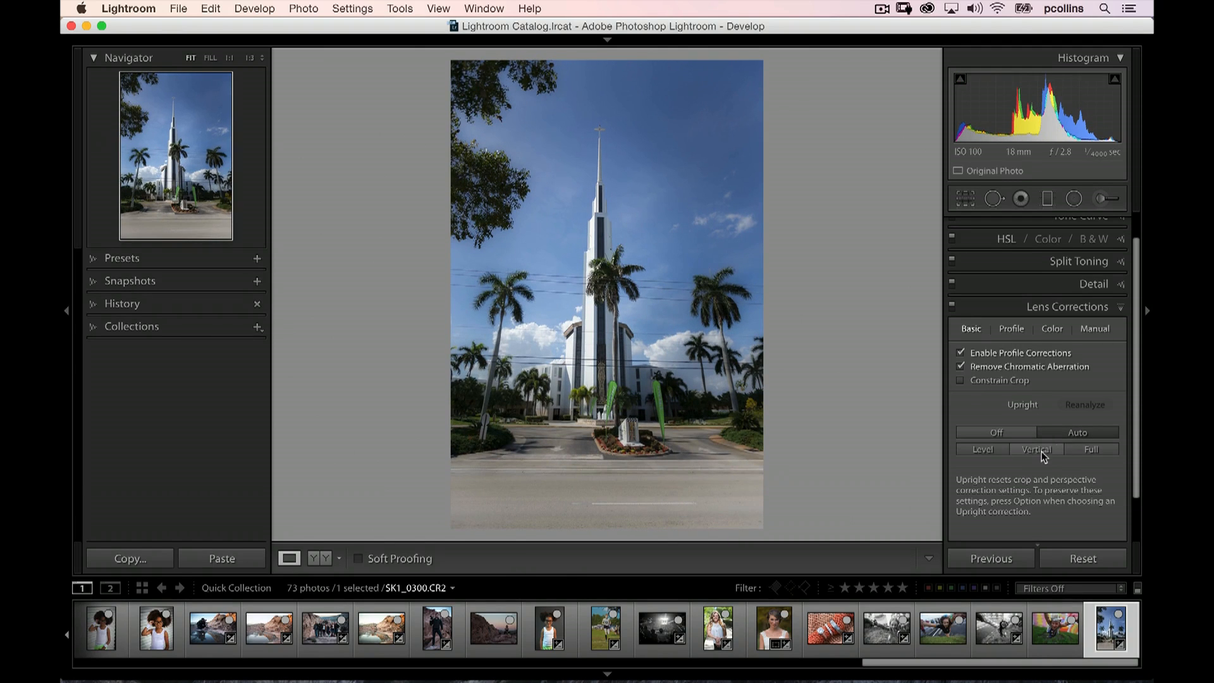
click(1042, 453)
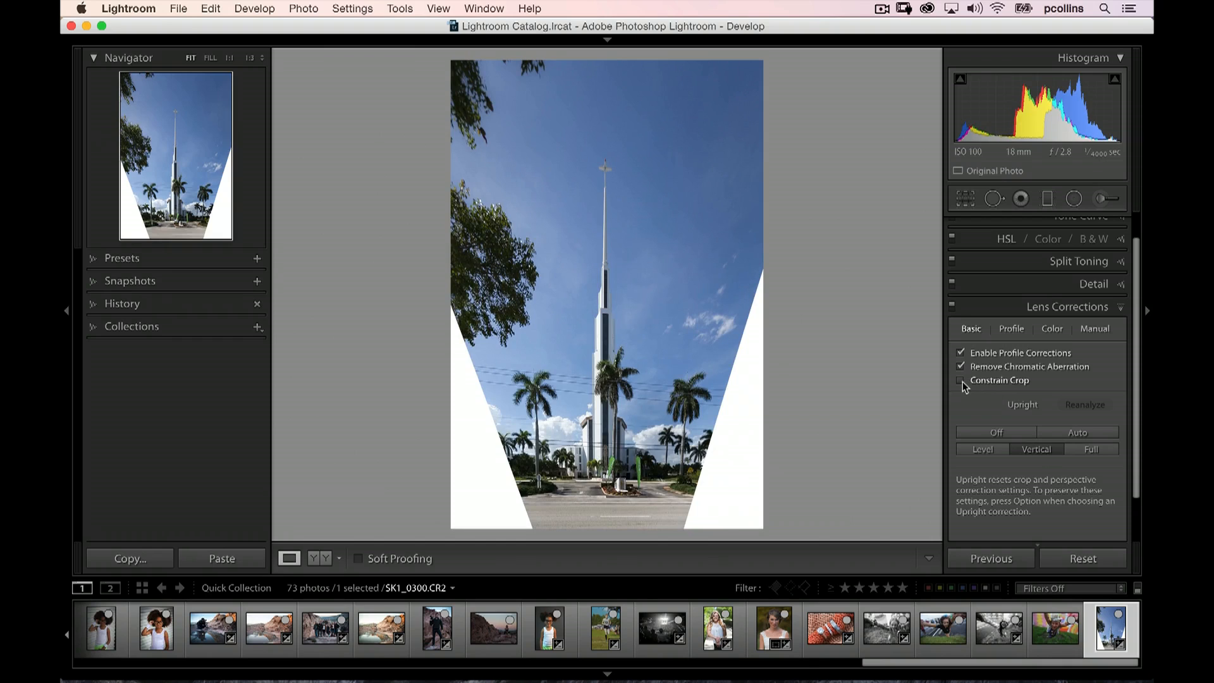
Constrain the crop of the Vertical-corrected photo and compare it with Upright Off
click(961, 381)
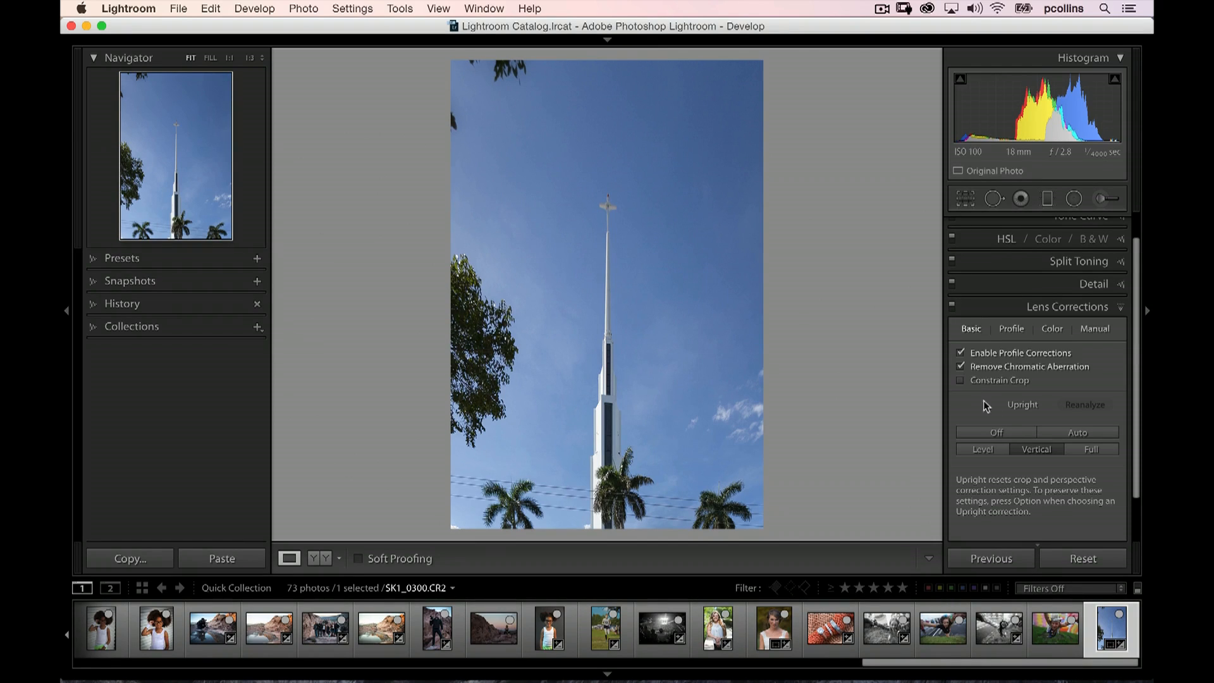
click(1006, 432)
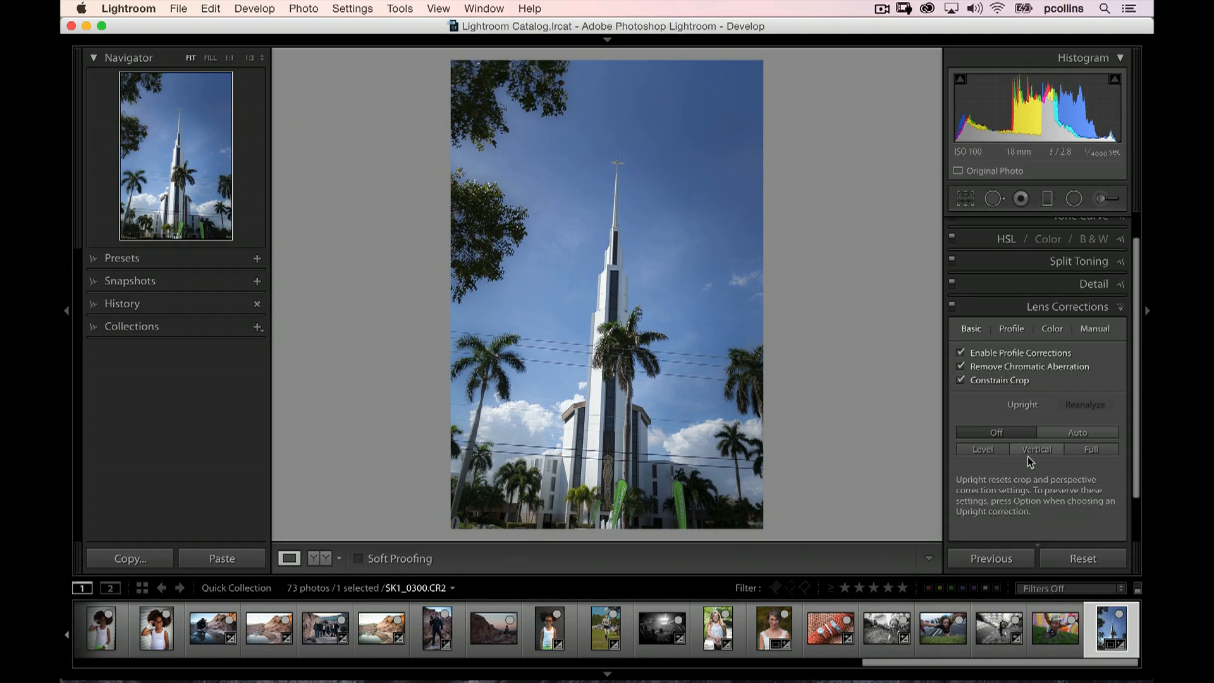
click(1028, 450)
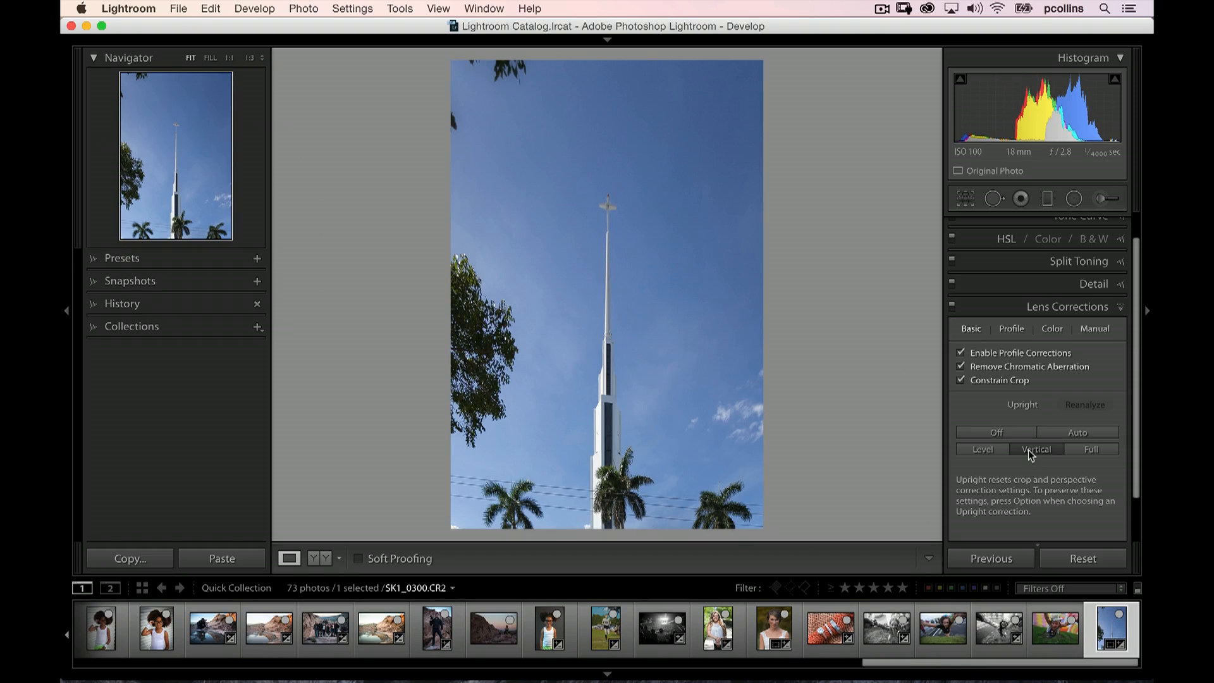
Try Full Upright with Constrain Crop off and on, and return to Vertical
click(962, 379)
click(1020, 435)
click(1086, 452)
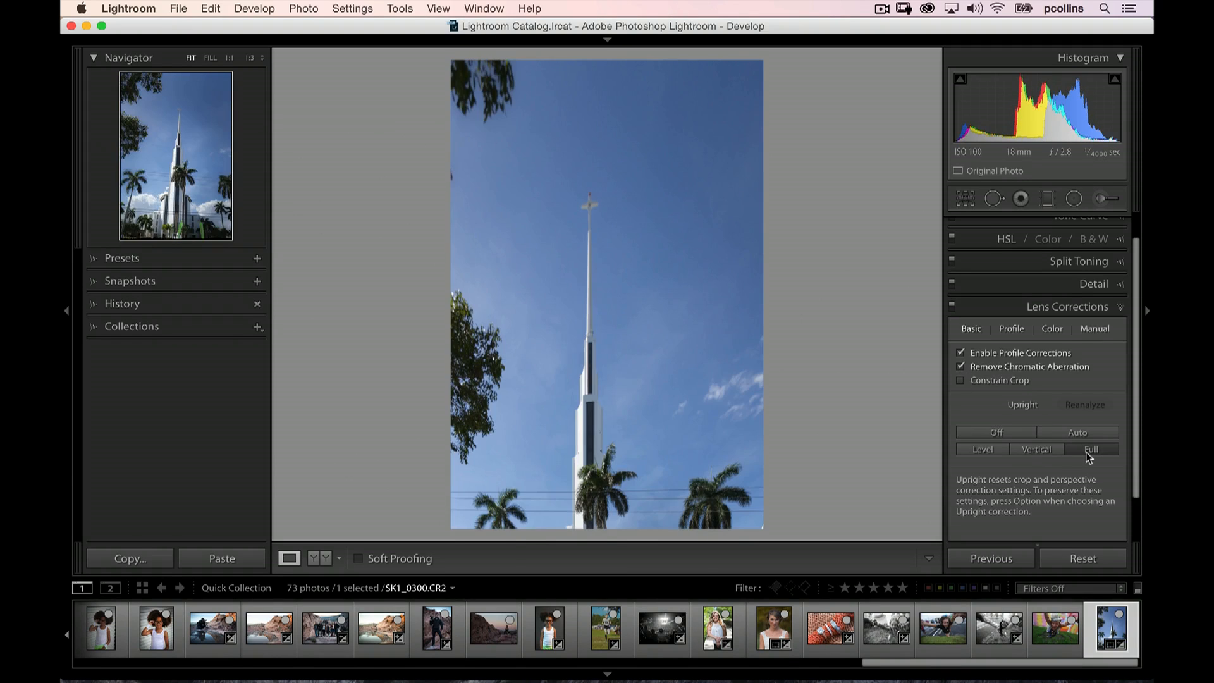
click(960, 379)
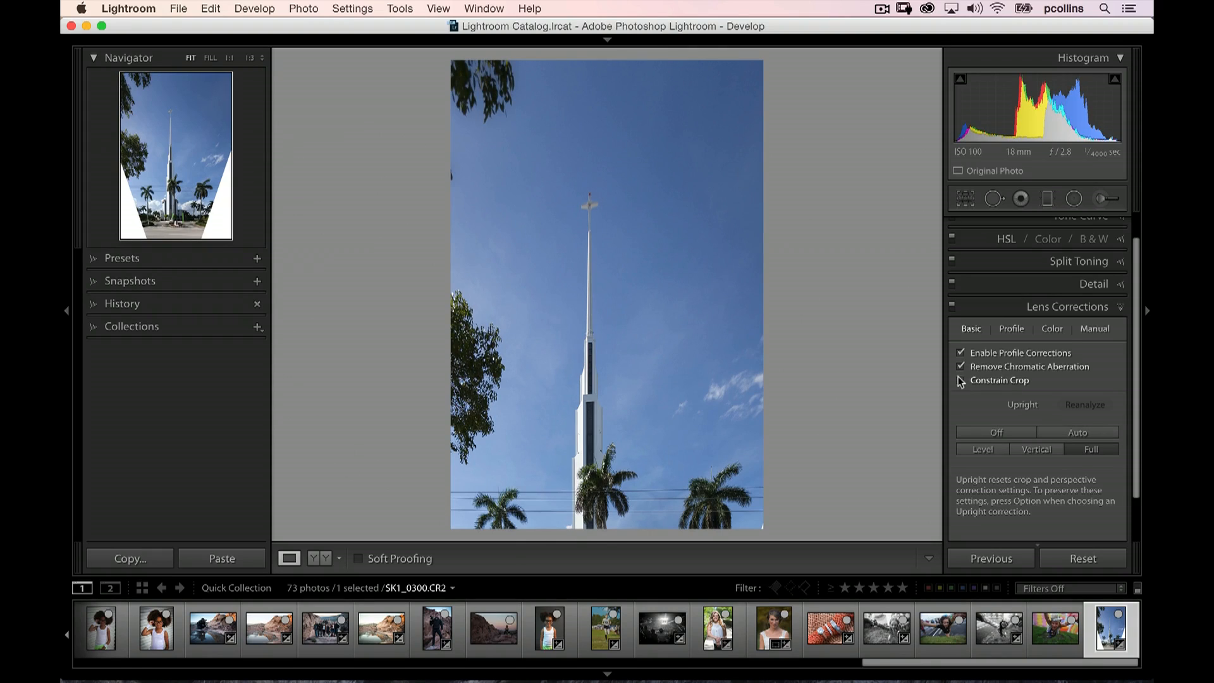
click(1037, 446)
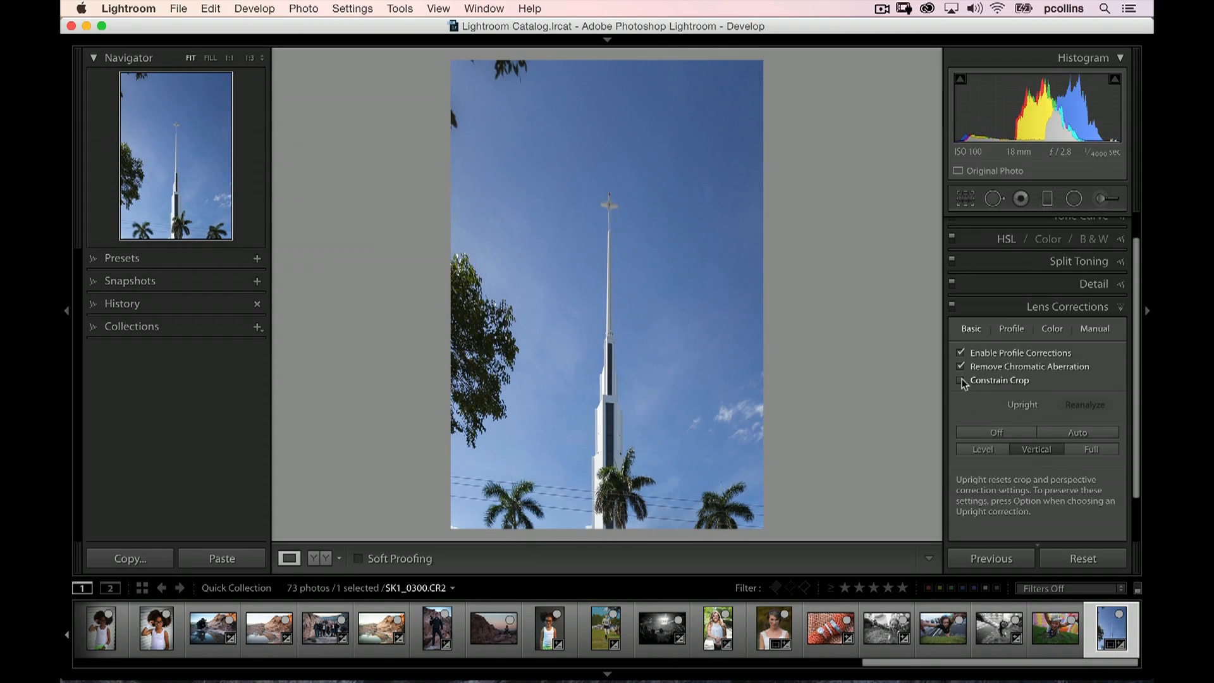
Clear the constrained crop by switching Upright to Off and Auto, and reapply Vertical with Constrain Crop off
click(1021, 434)
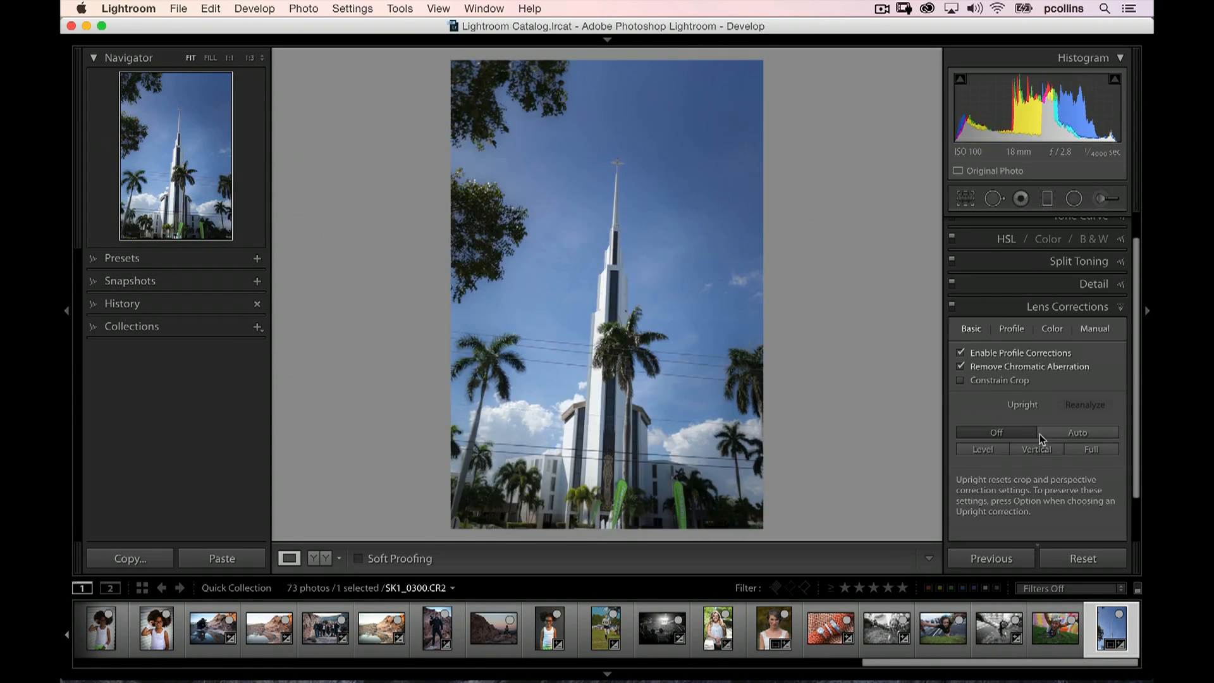
click(1055, 431)
click(1039, 449)
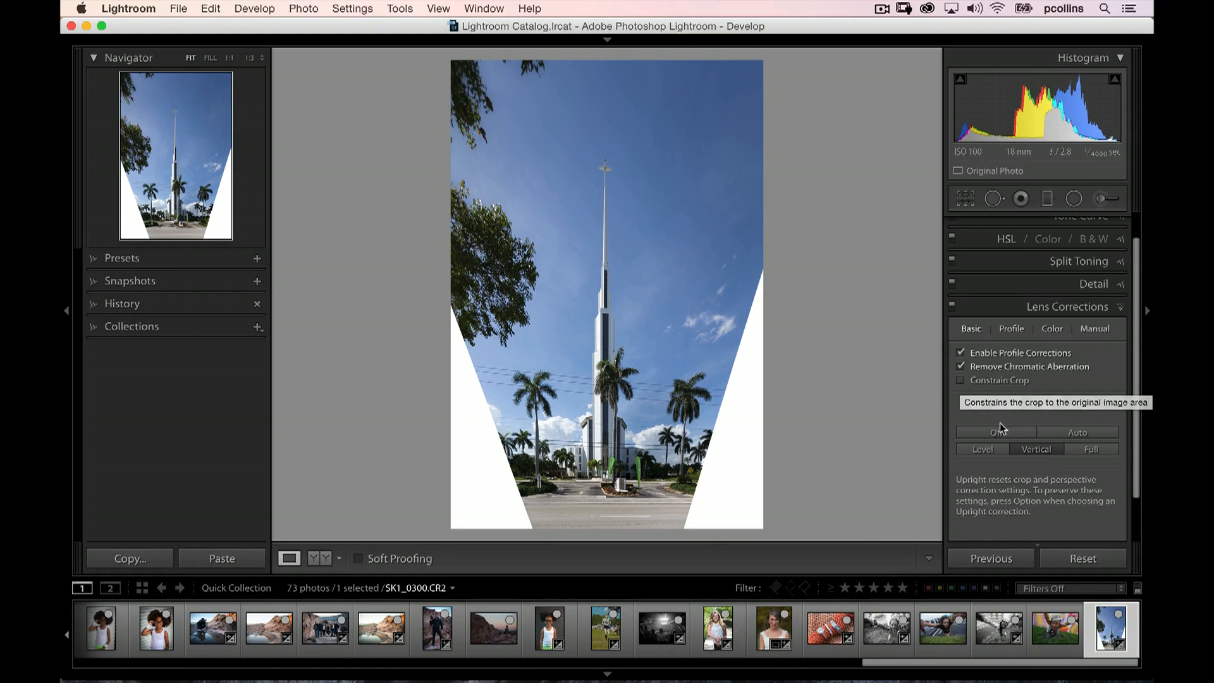
Compare Full, Auto and Off Upright on the uncropped photo and reapply Auto
click(1070, 448)
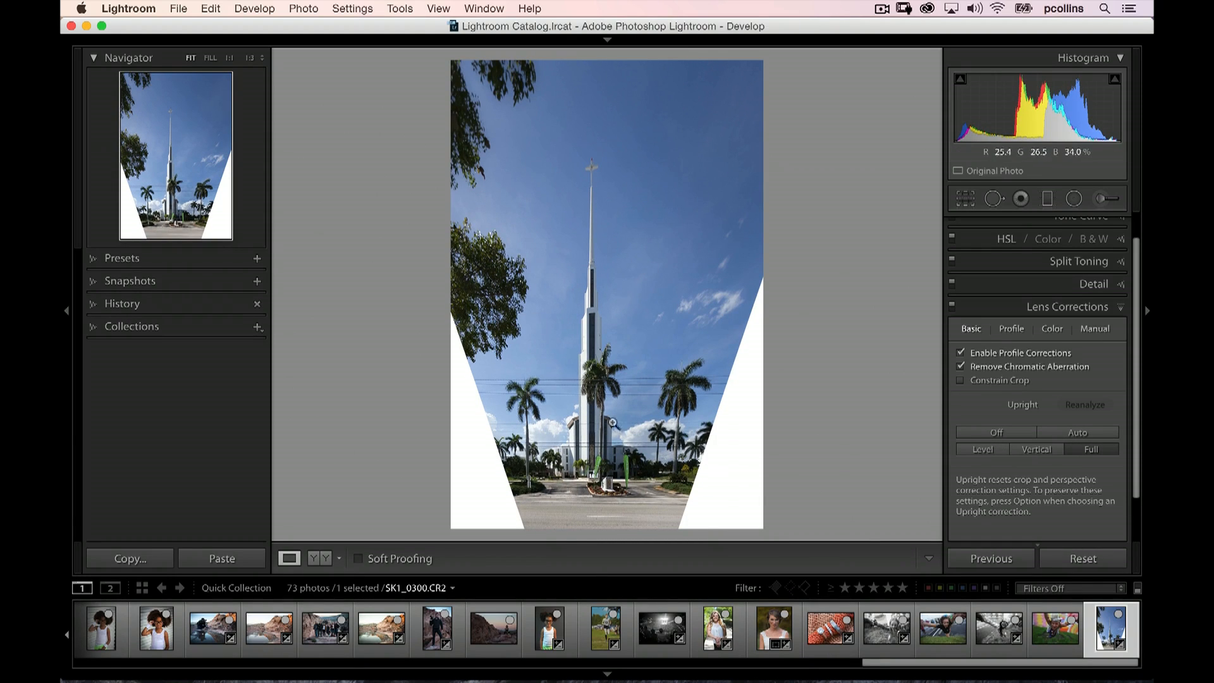
click(1066, 432)
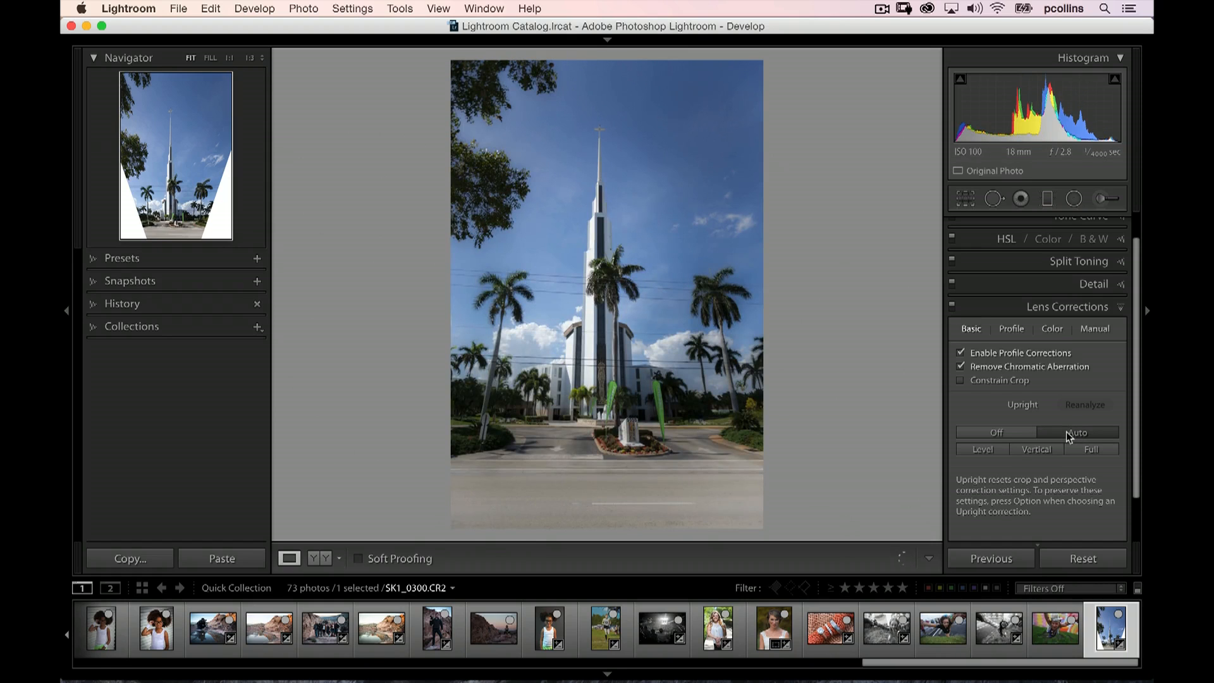
click(1015, 434)
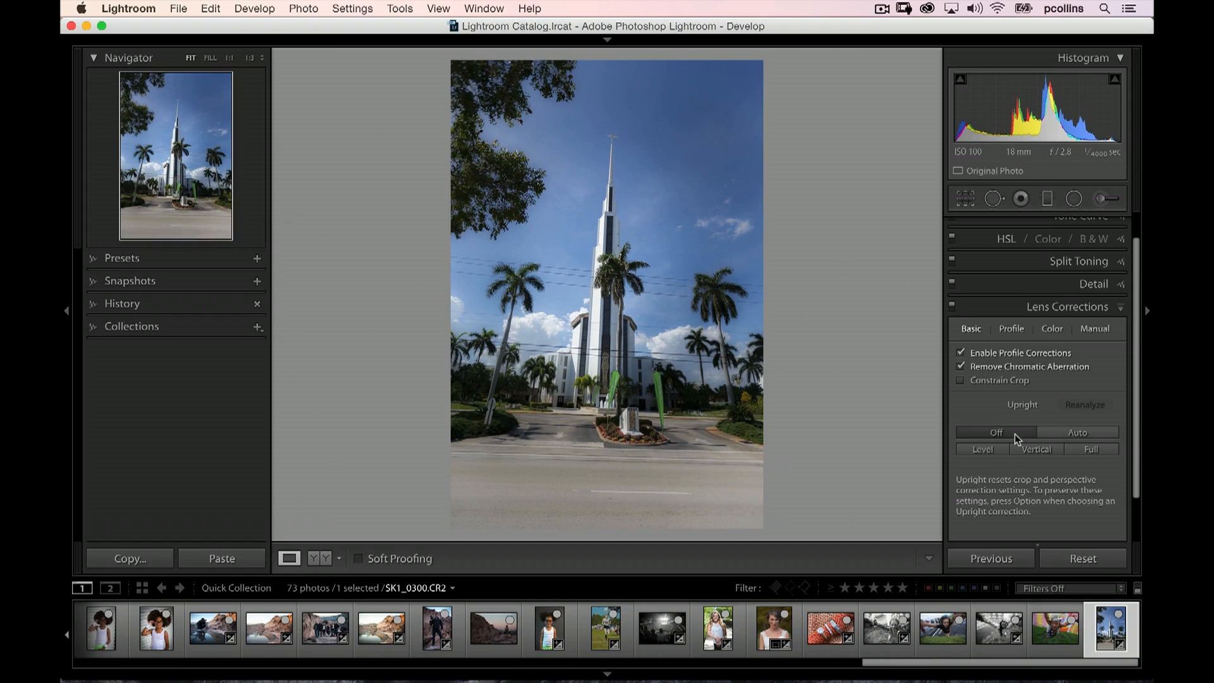
click(1049, 432)
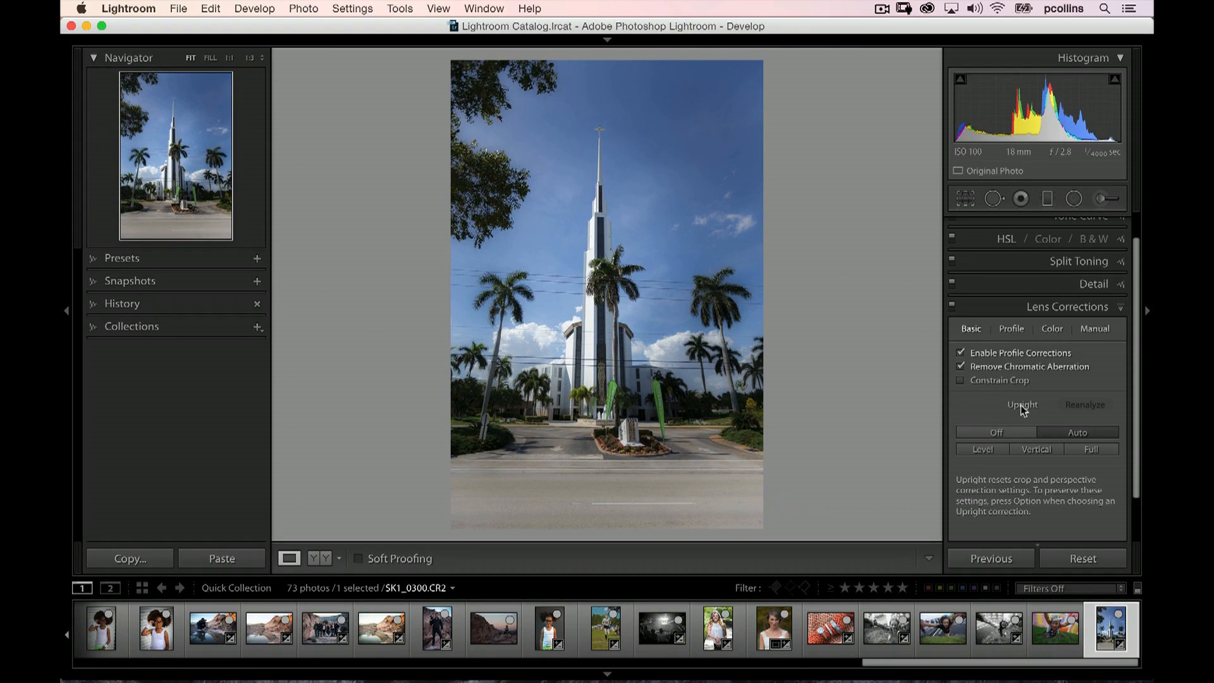
Reanalyze the photo's Upright correction with profile corrections disabled, and re-enable profile corrections
click(961, 353)
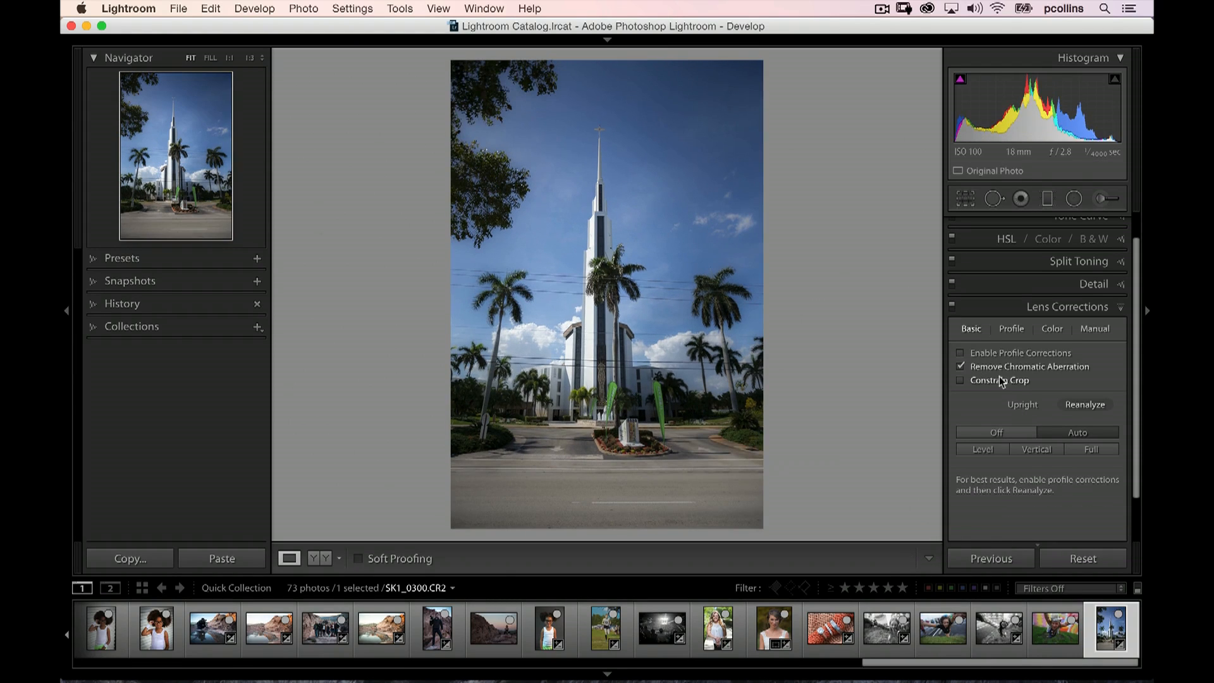
click(1069, 405)
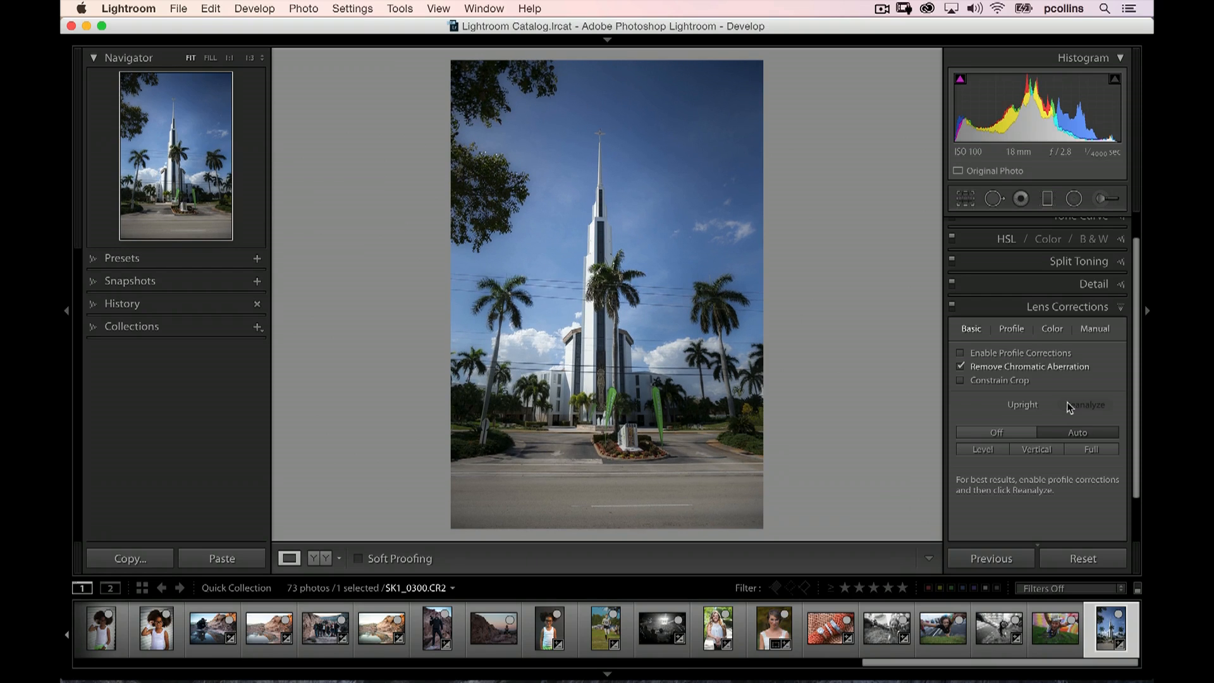
click(960, 354)
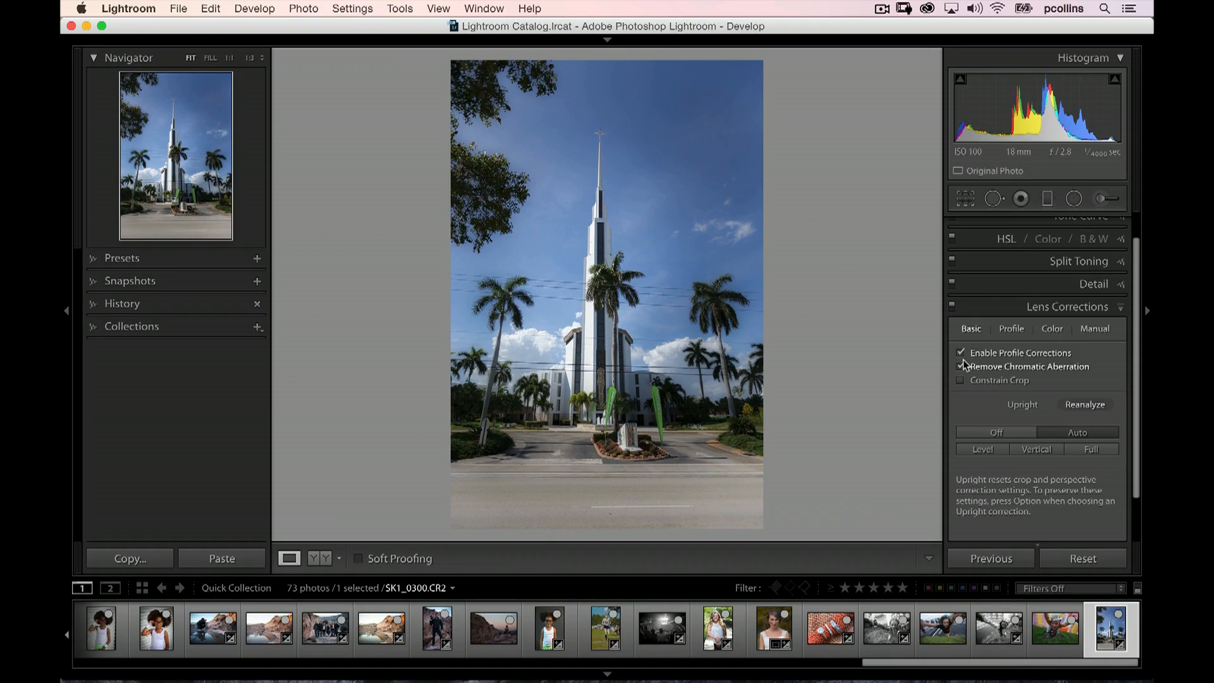
Review the setup choices and the available Canon lens profiles in the lens profile settings
click(1013, 329)
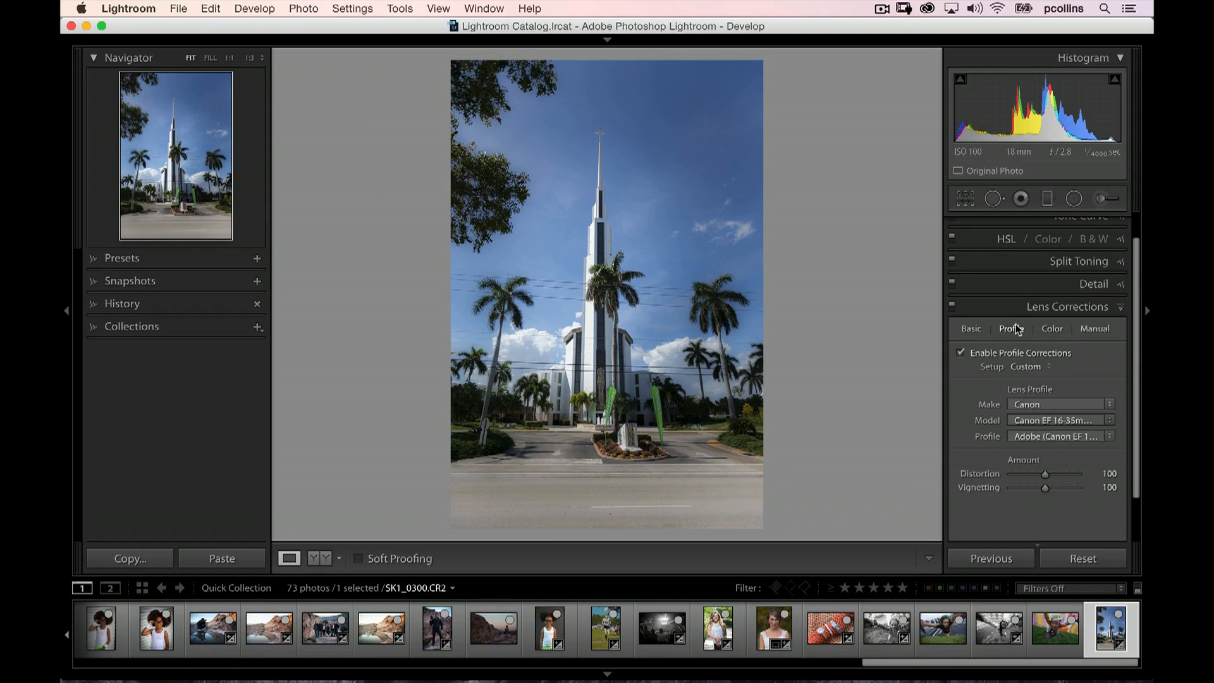
click(1048, 367)
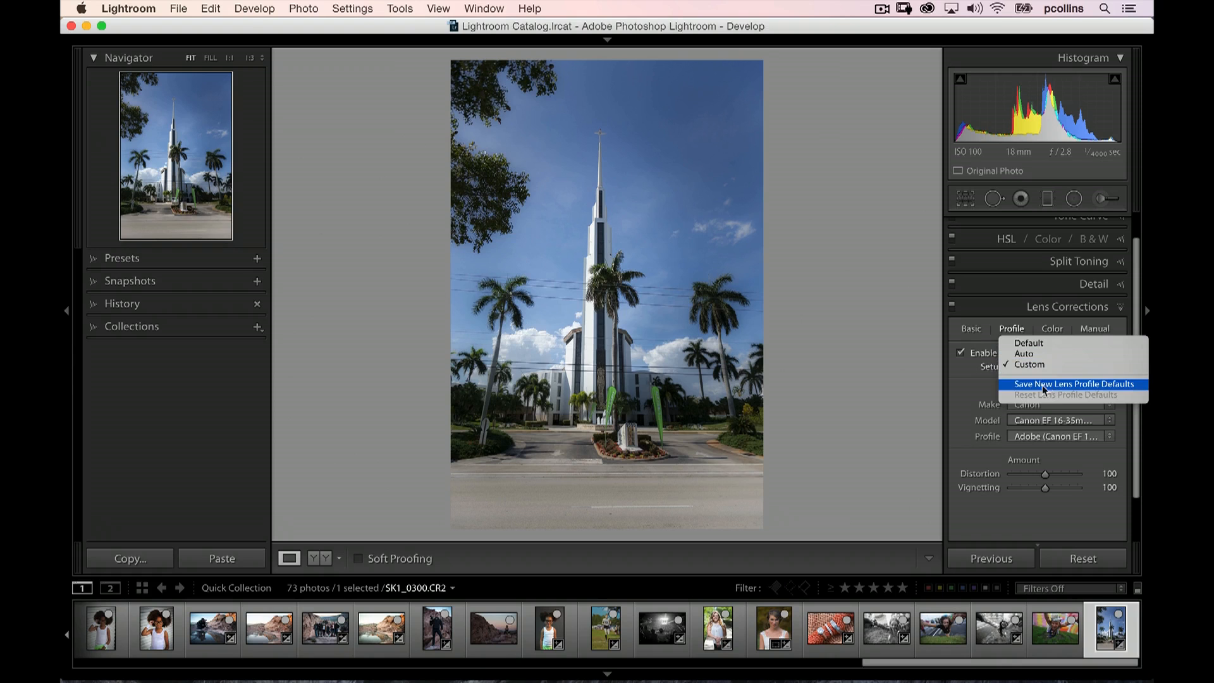
click(958, 380)
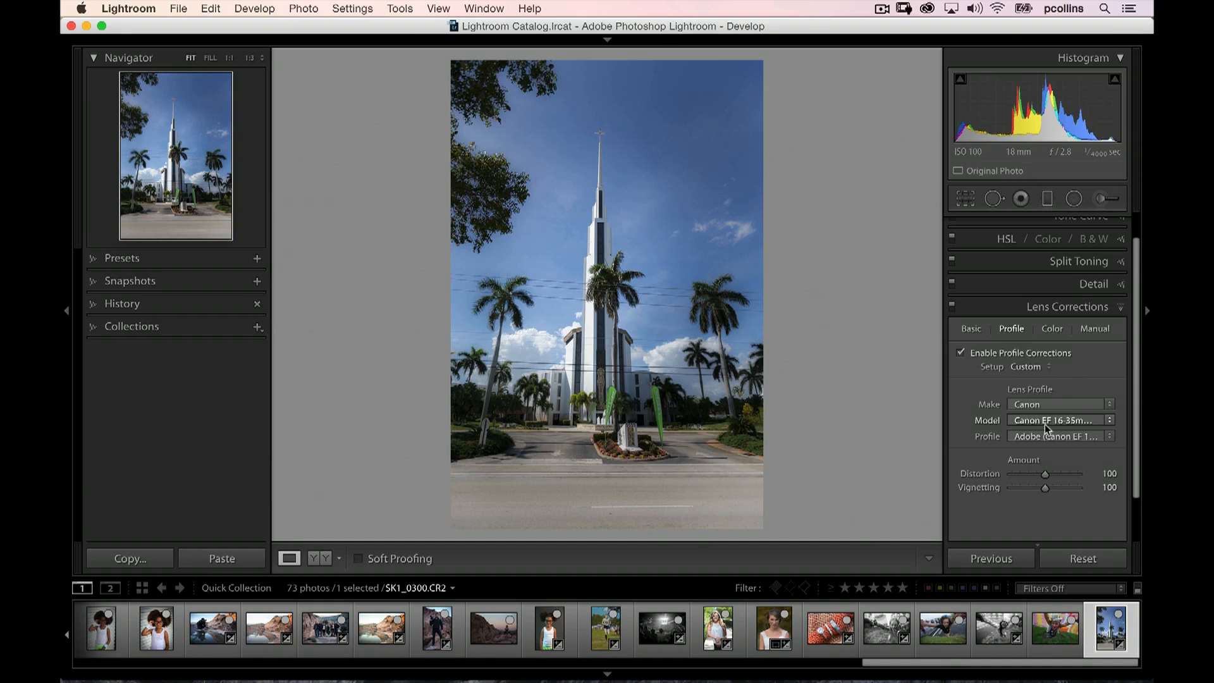
click(1110, 437)
click(1109, 434)
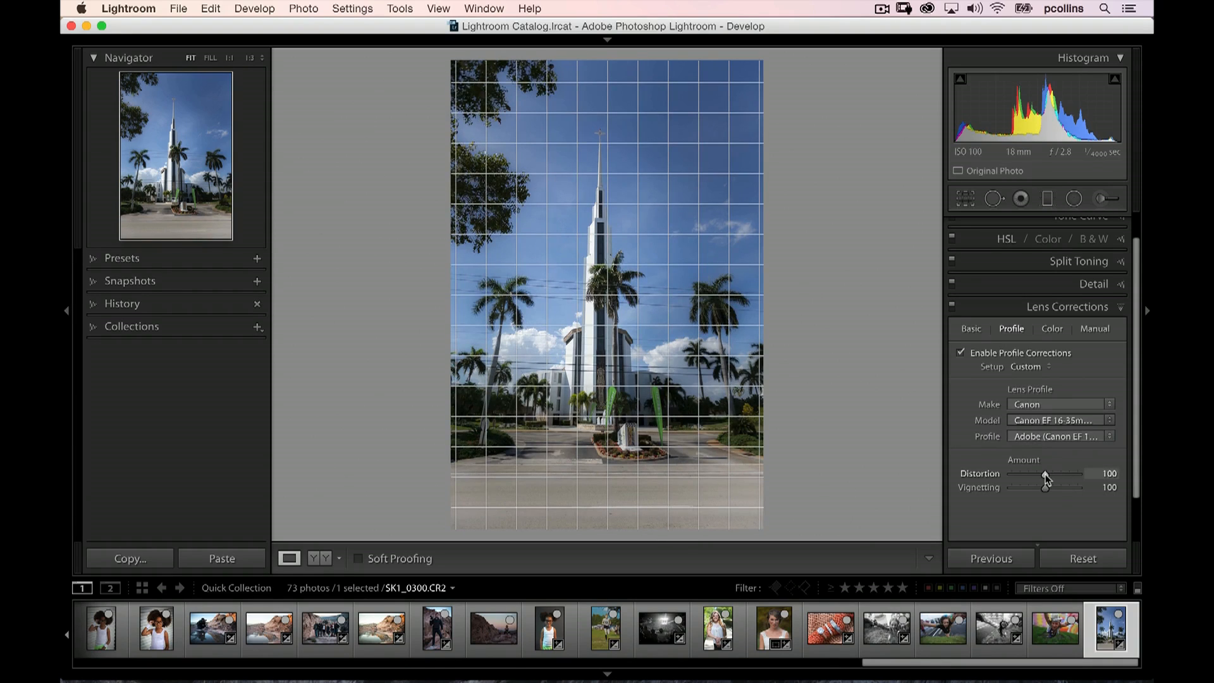
Set the lens profile's distortion amount to 102, and lower vignetting to 0 before raising it to just under 100
drag(1045, 473, 1010, 490)
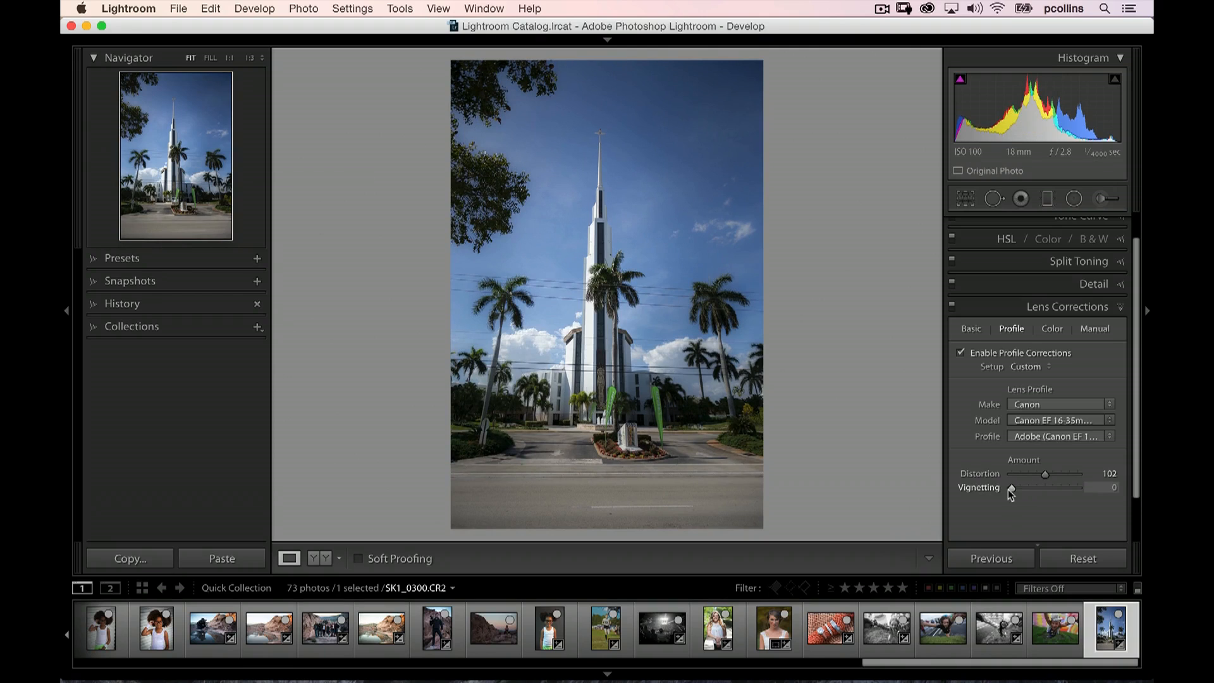
drag(1010, 491, 1042, 489)
Turn off profile corrections, chromatic aberration removal and Upright, and return to the lens profile settings
click(968, 330)
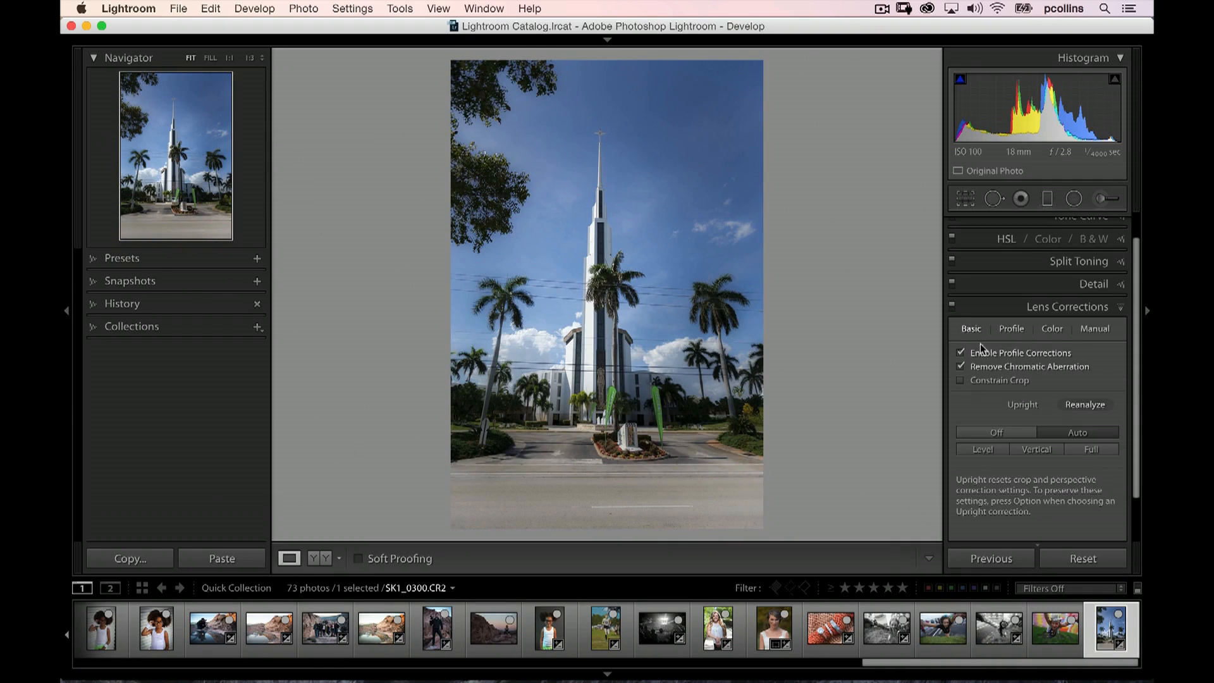
click(960, 353)
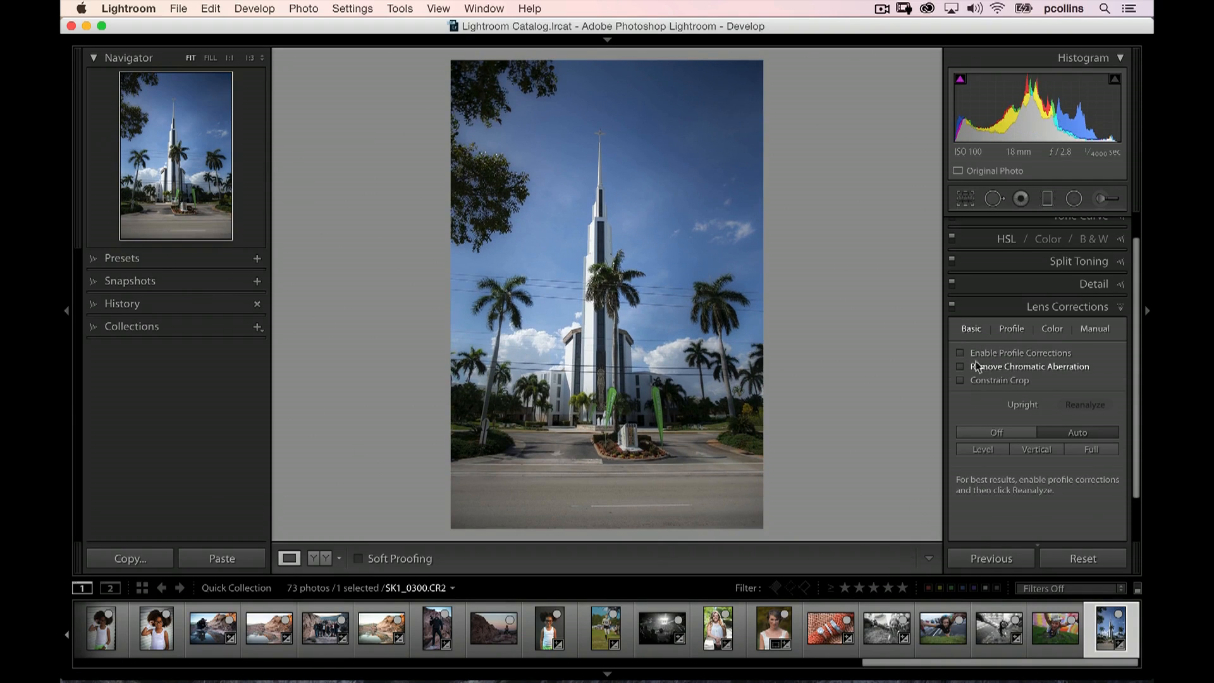
click(1018, 431)
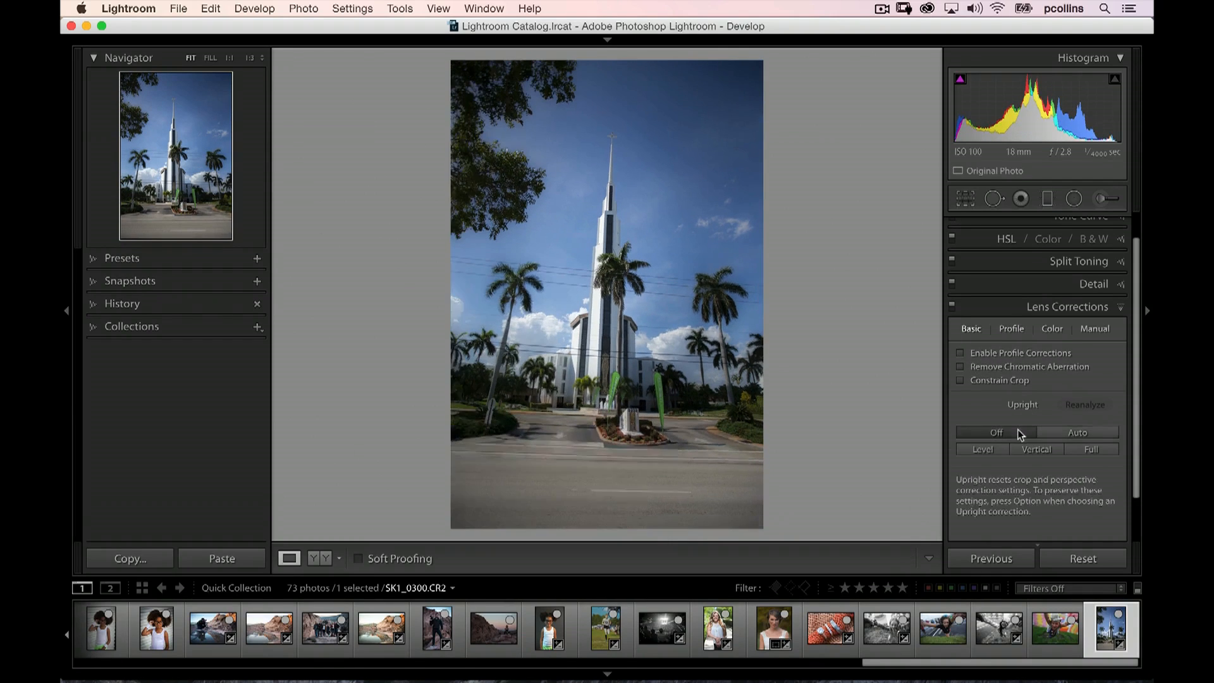
click(1010, 326)
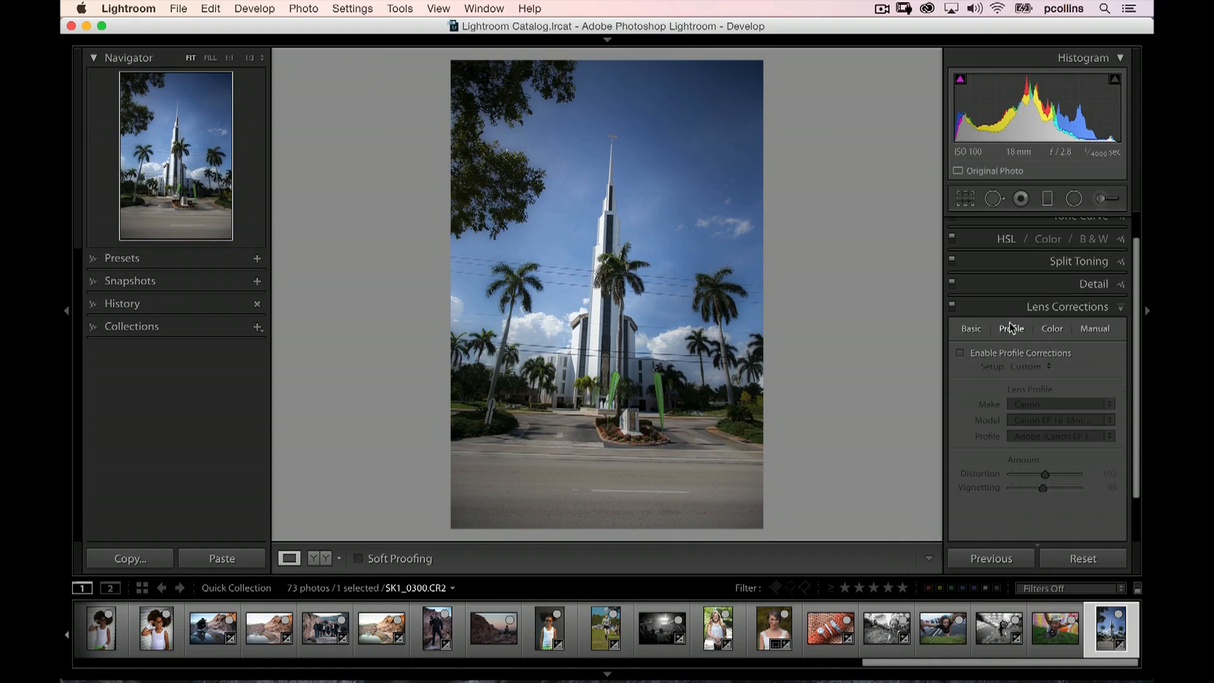
Enable profile corrections, set the lens profile's vignetting amount to 174 and back down to 117, and turn profile corrections off again
click(961, 353)
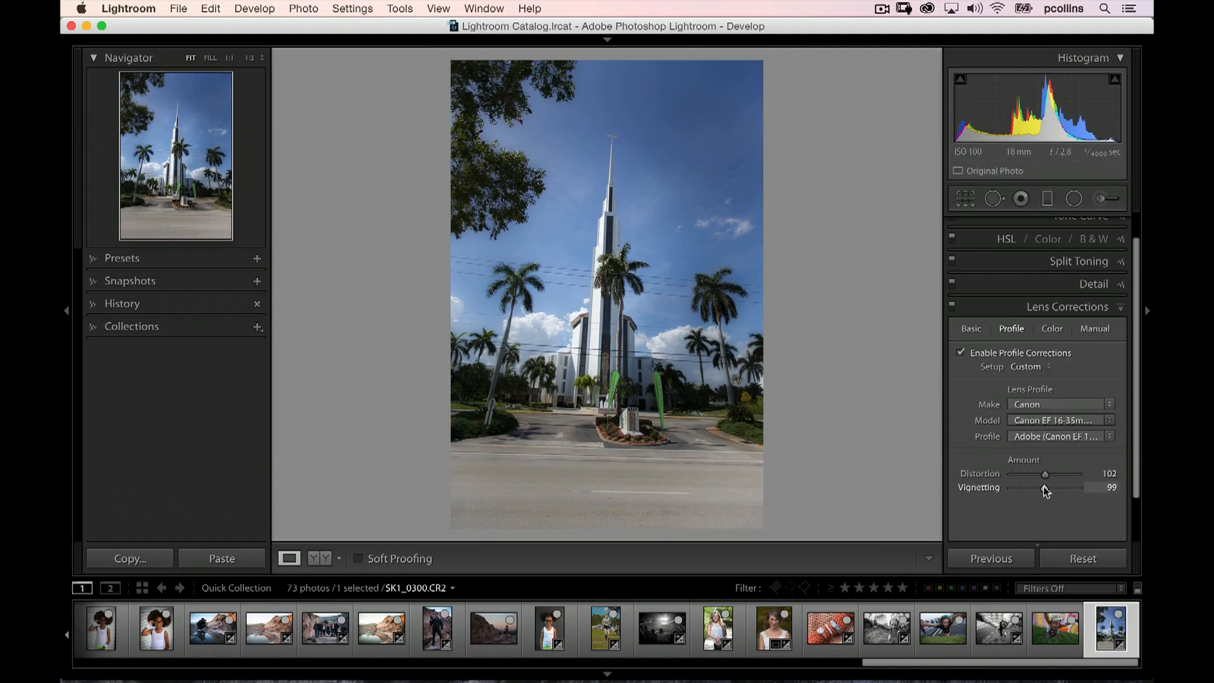
drag(1044, 487, 1069, 480)
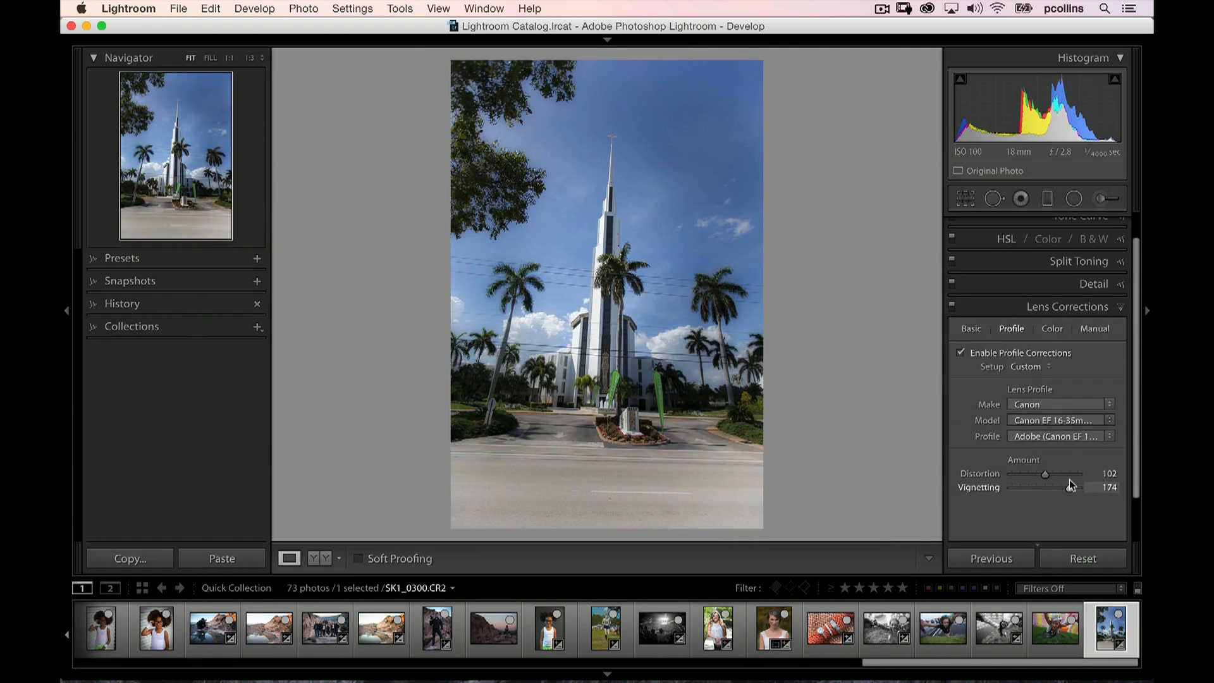
drag(1075, 480, 1050, 485)
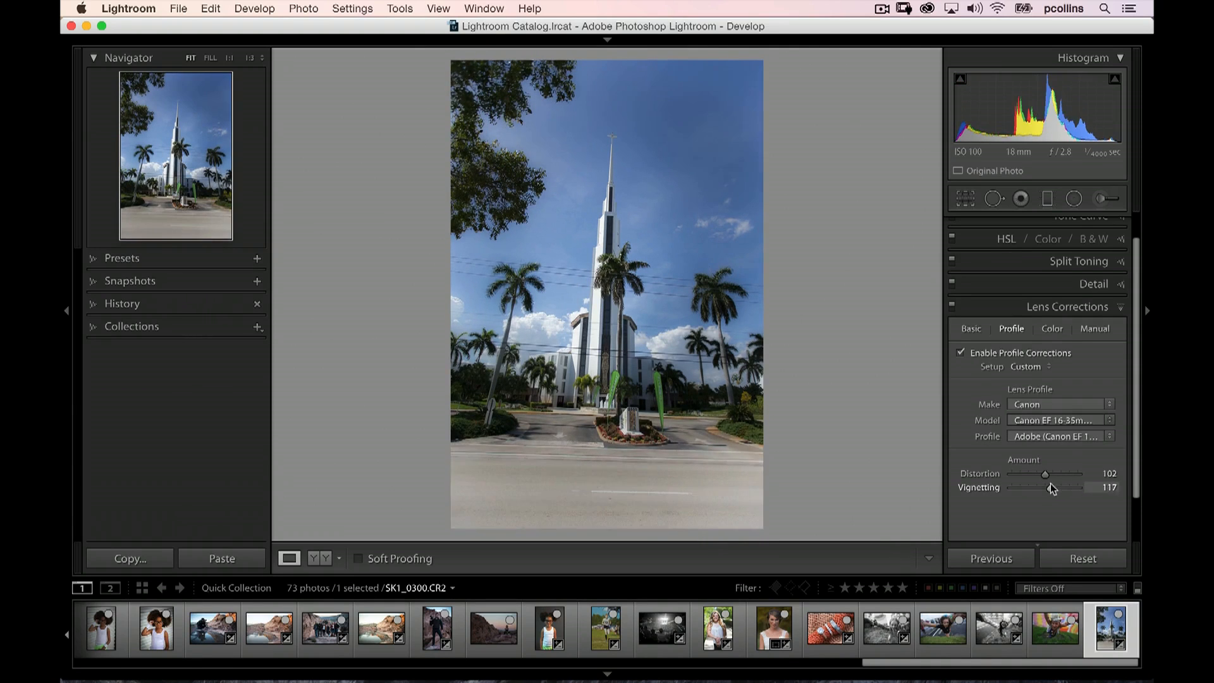
click(967, 328)
click(962, 352)
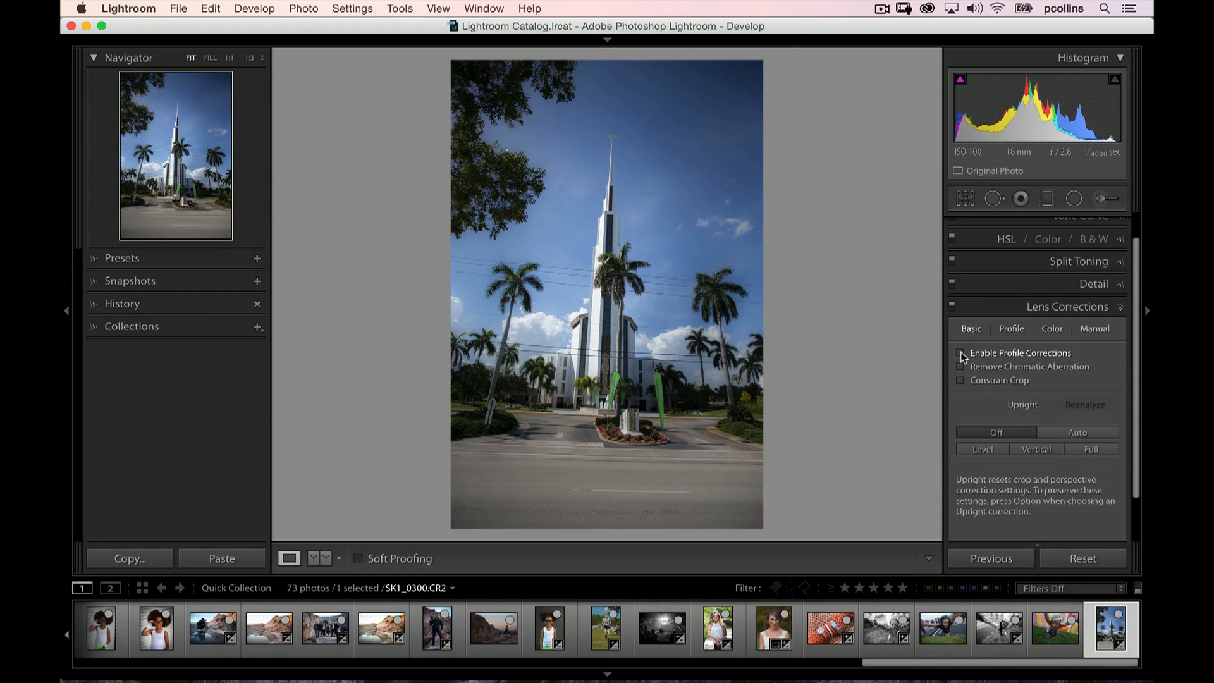
Enable chromatic aberration removal in the lens colour settings while inspecting the tower and palm edges up close
click(1053, 328)
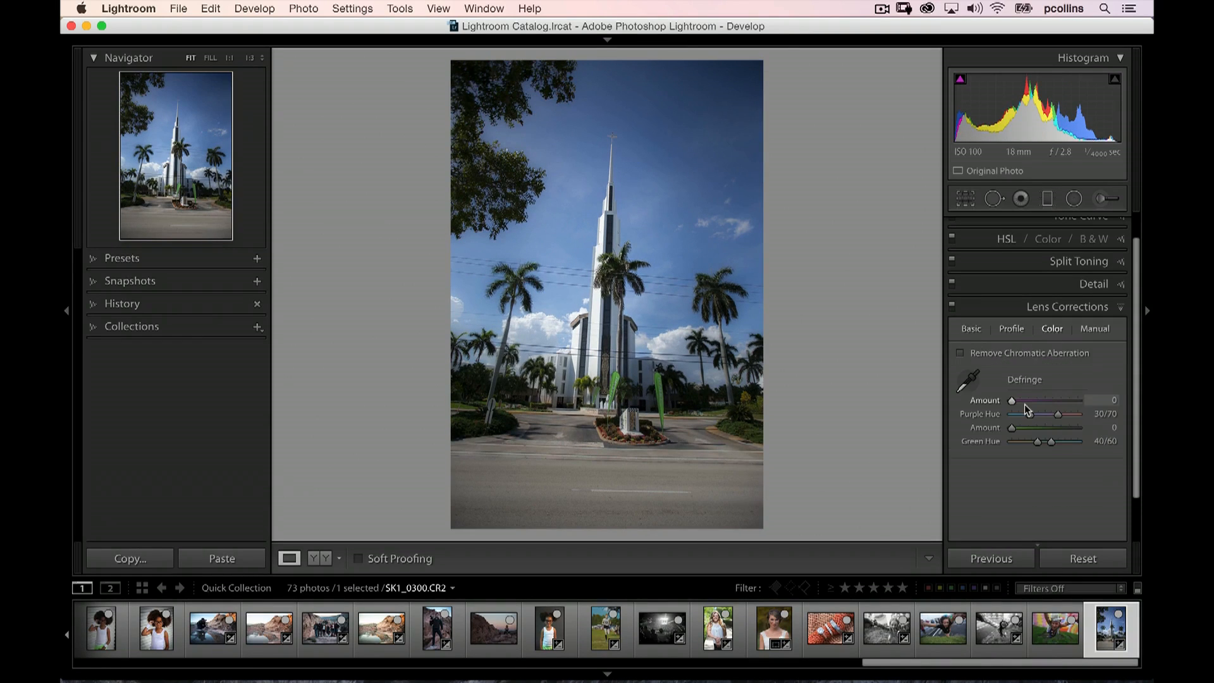
click(612, 184)
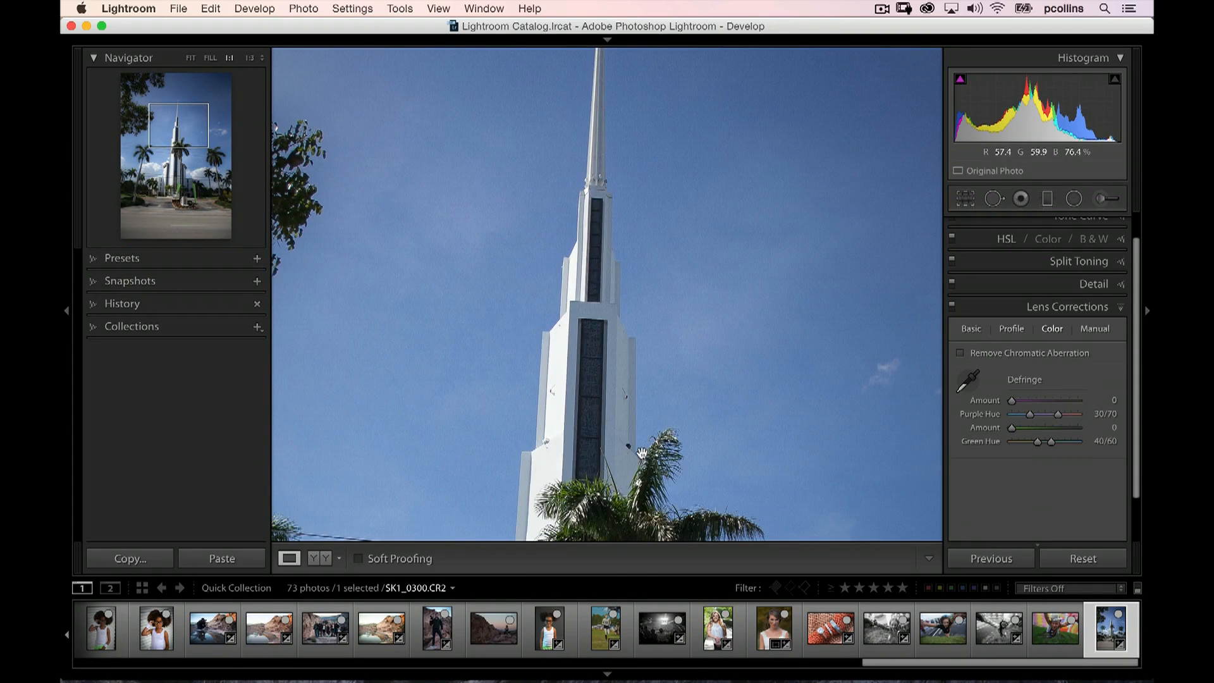
drag(671, 476, 623, 247)
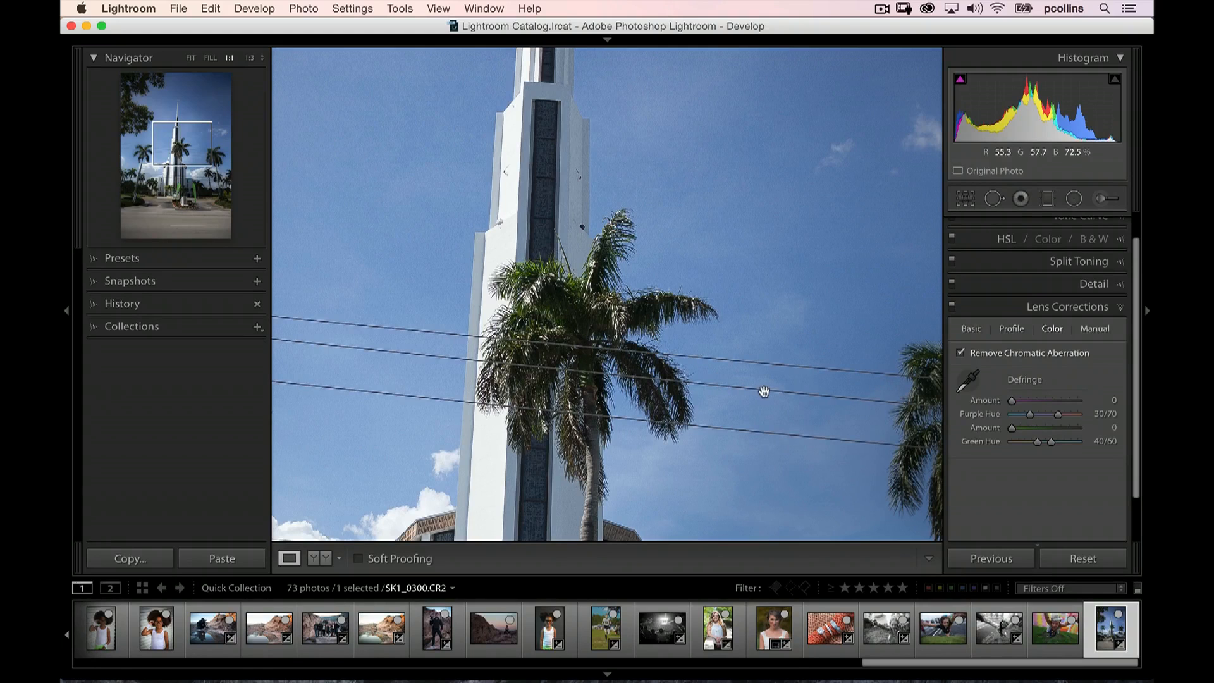
click(780, 331)
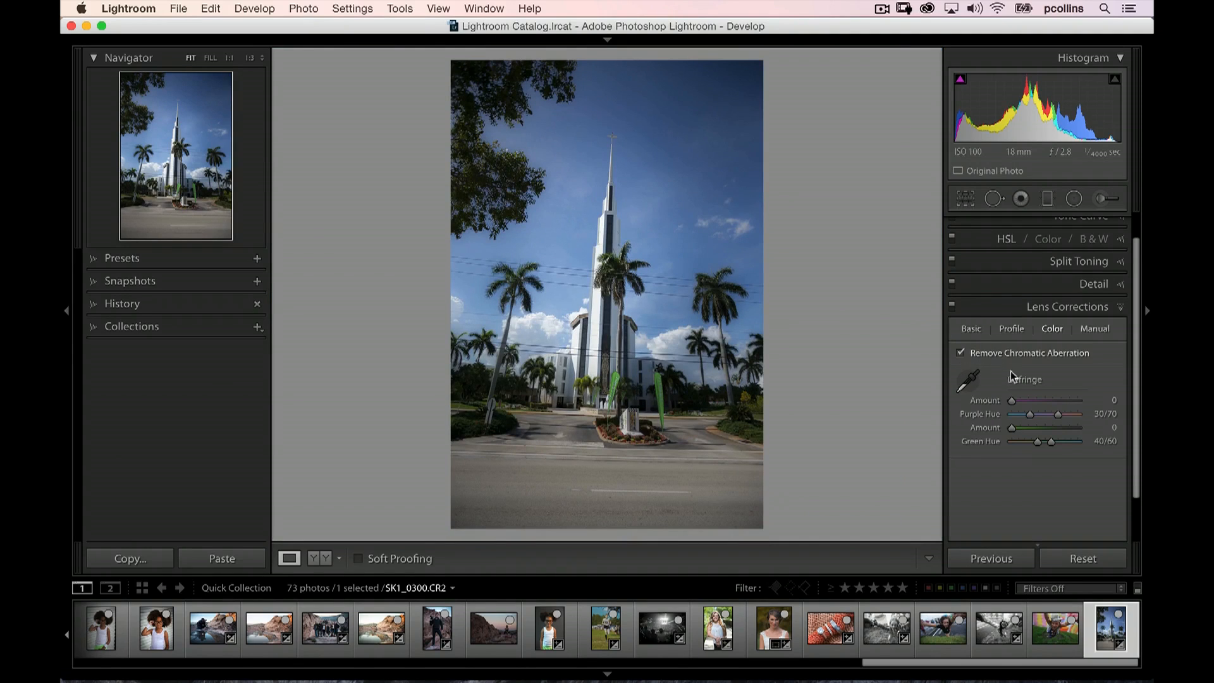
Sample a fringe colour on the central palm's fronds with the Defringe eyedropper, undo the sampling, and put the eyedropper away
click(968, 381)
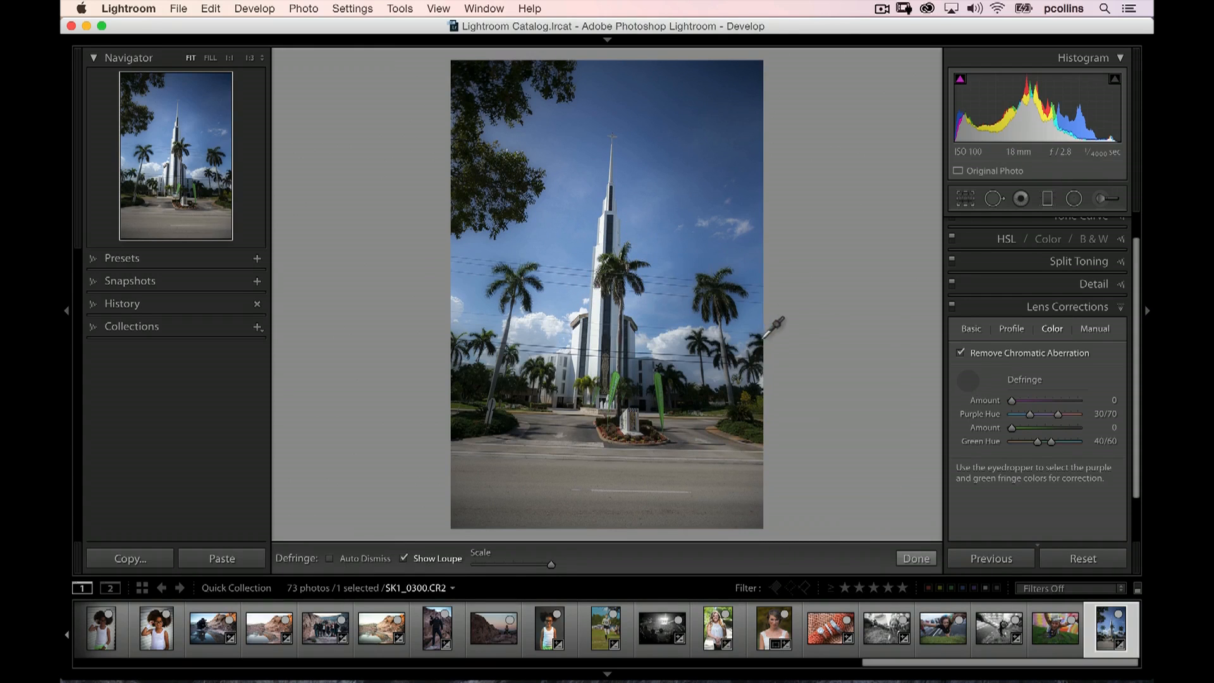
key(super+equal)
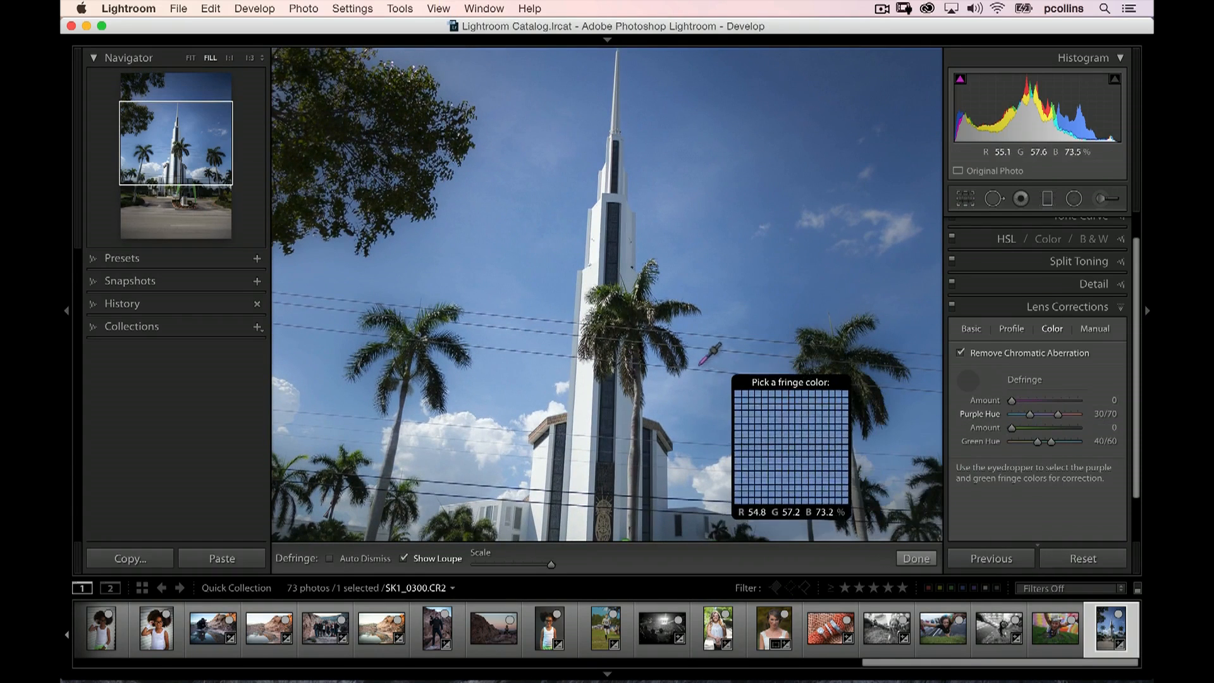
key(z)
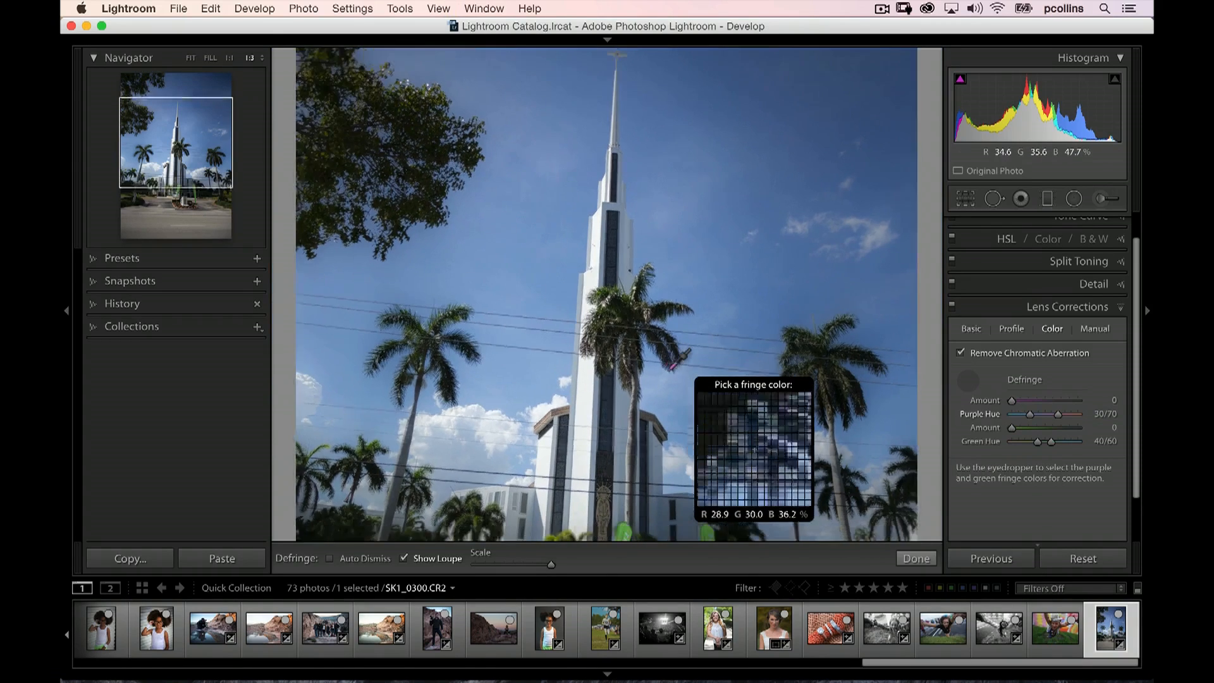
key(z)
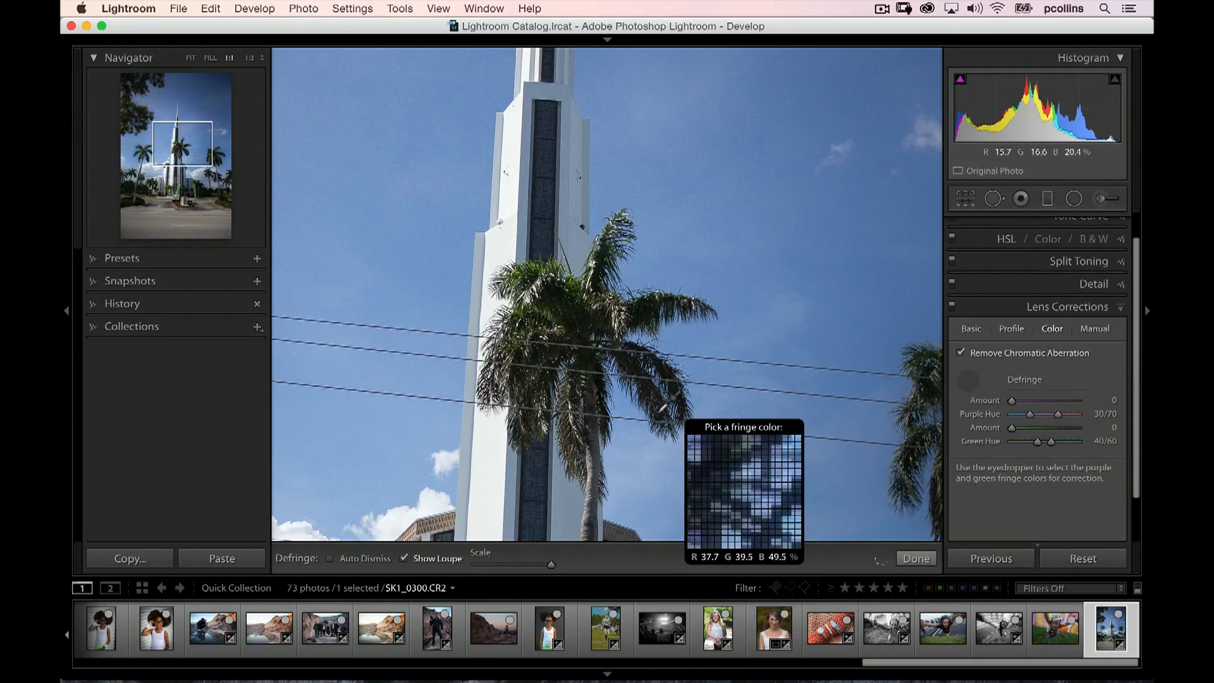
click(662, 411)
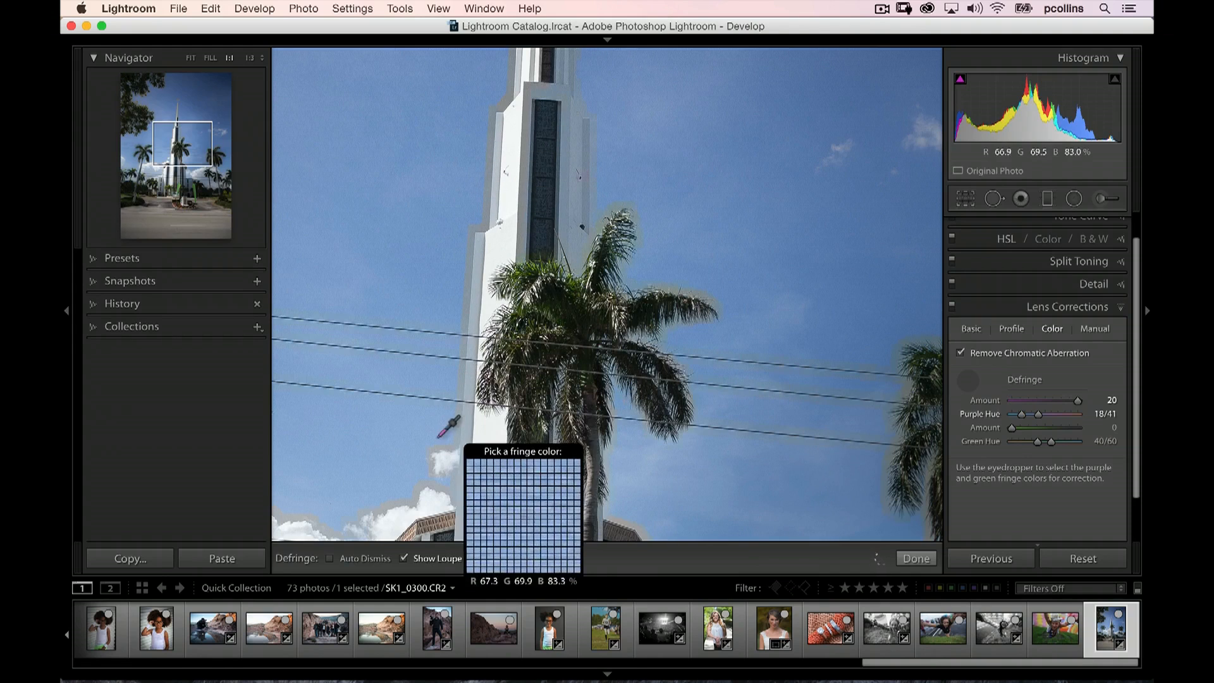
key(super+z)
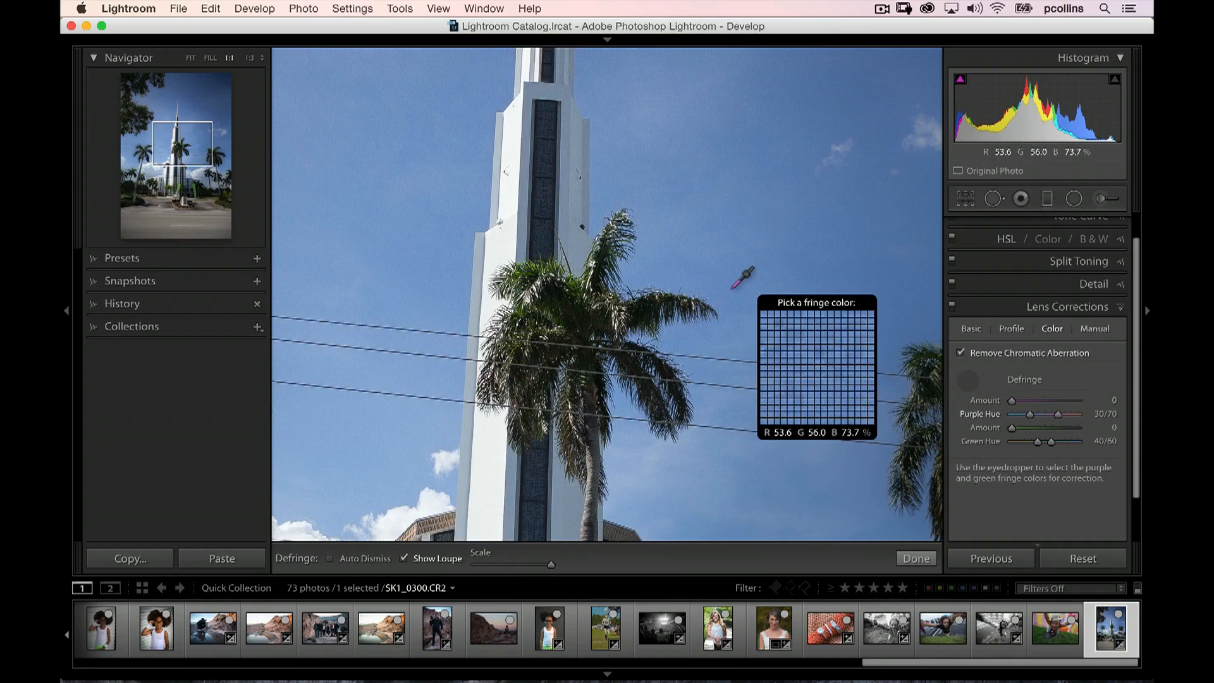
click(971, 377)
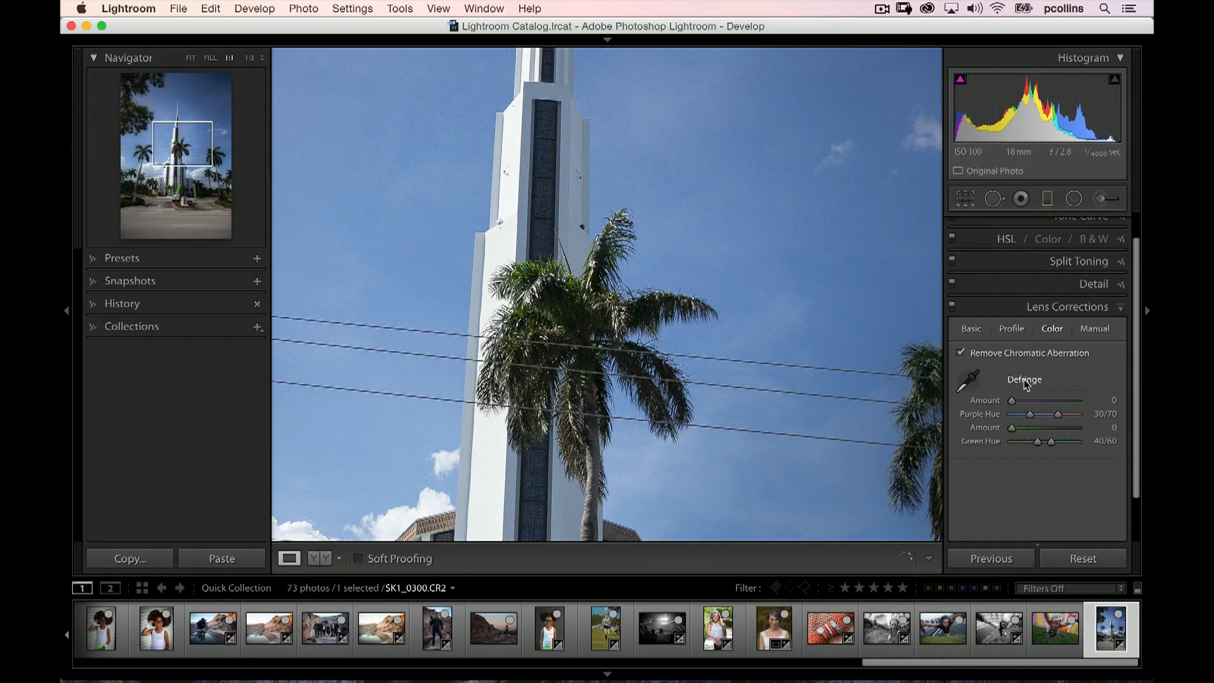
Try a manual transform with Vertical -54, Horizontal -48, Rotate +8.5, Scale 50 and Aspect -9, and reset it
click(1097, 334)
mouse_move(1084, 381)
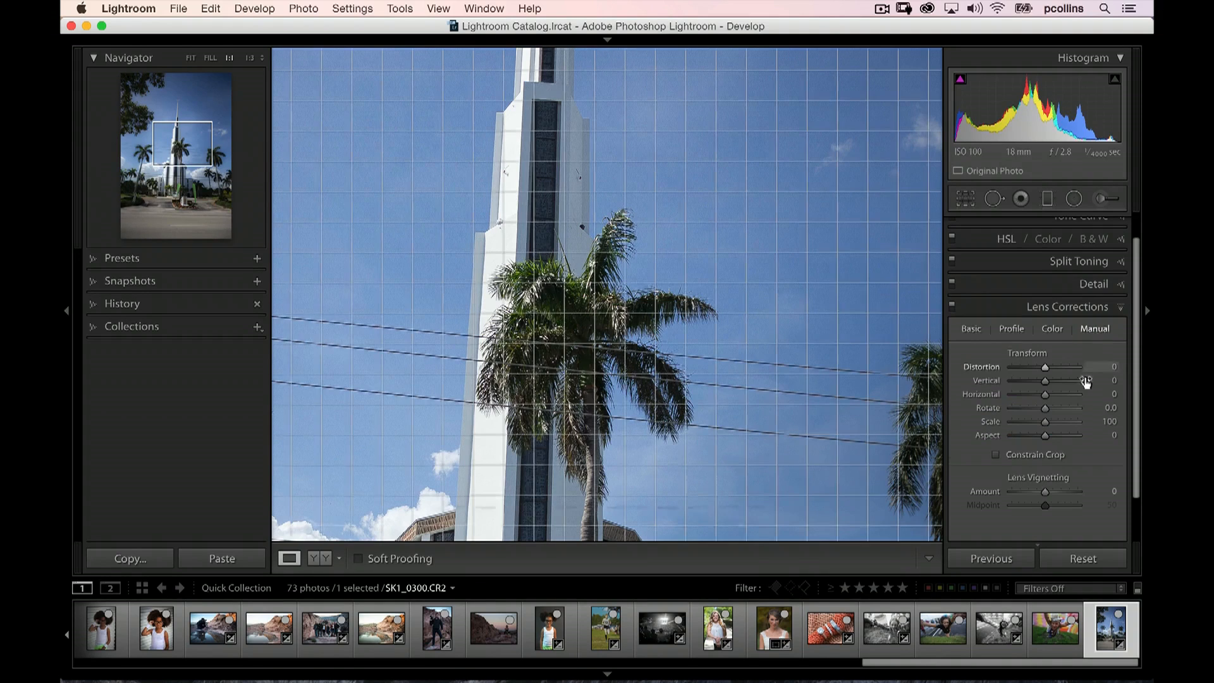
key(super+minus)
key(super+equal)
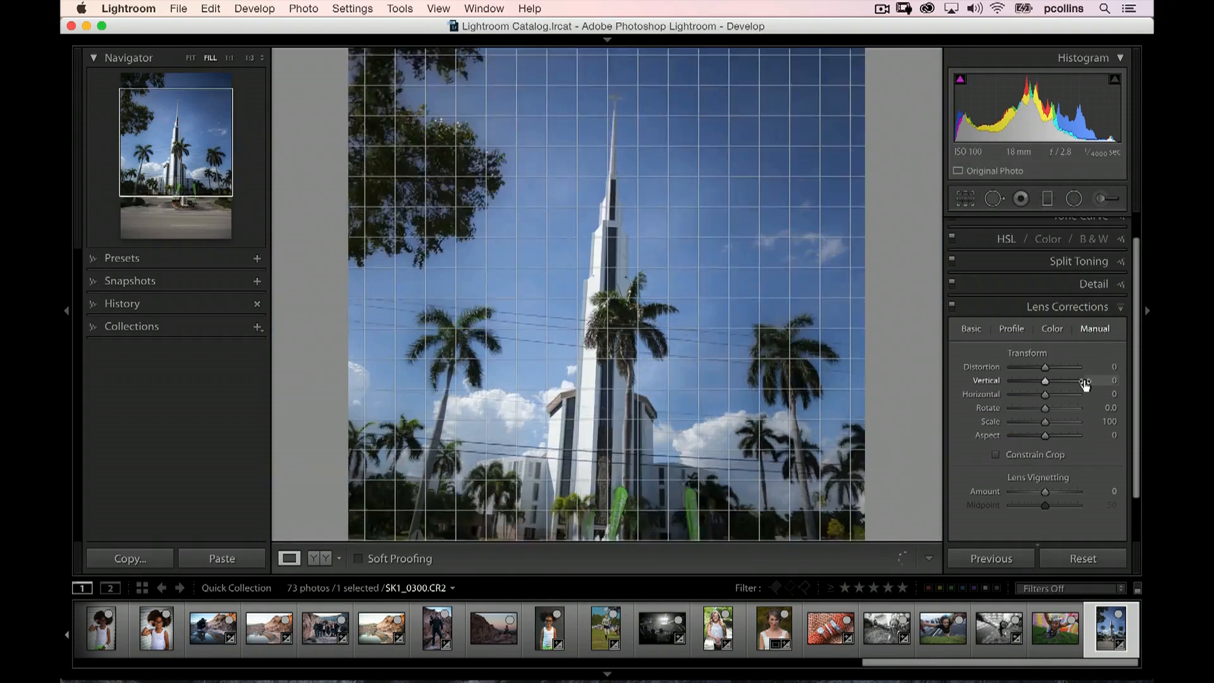
key(super+minus)
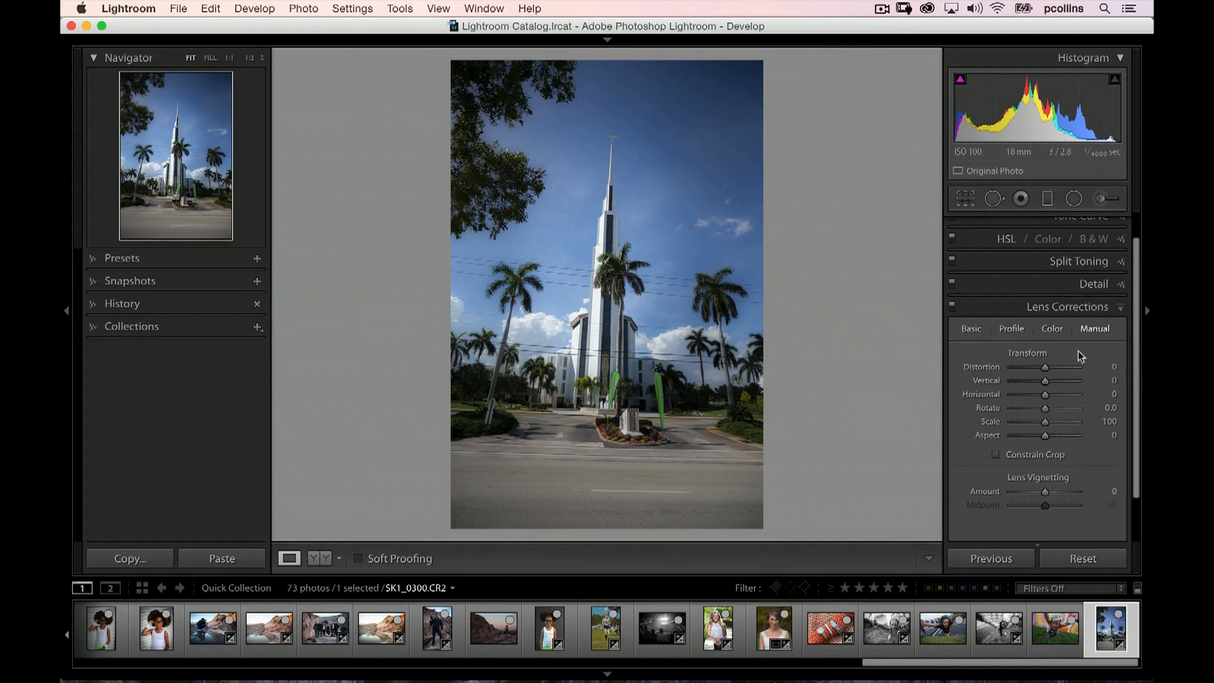
drag(1046, 368, 1043, 431)
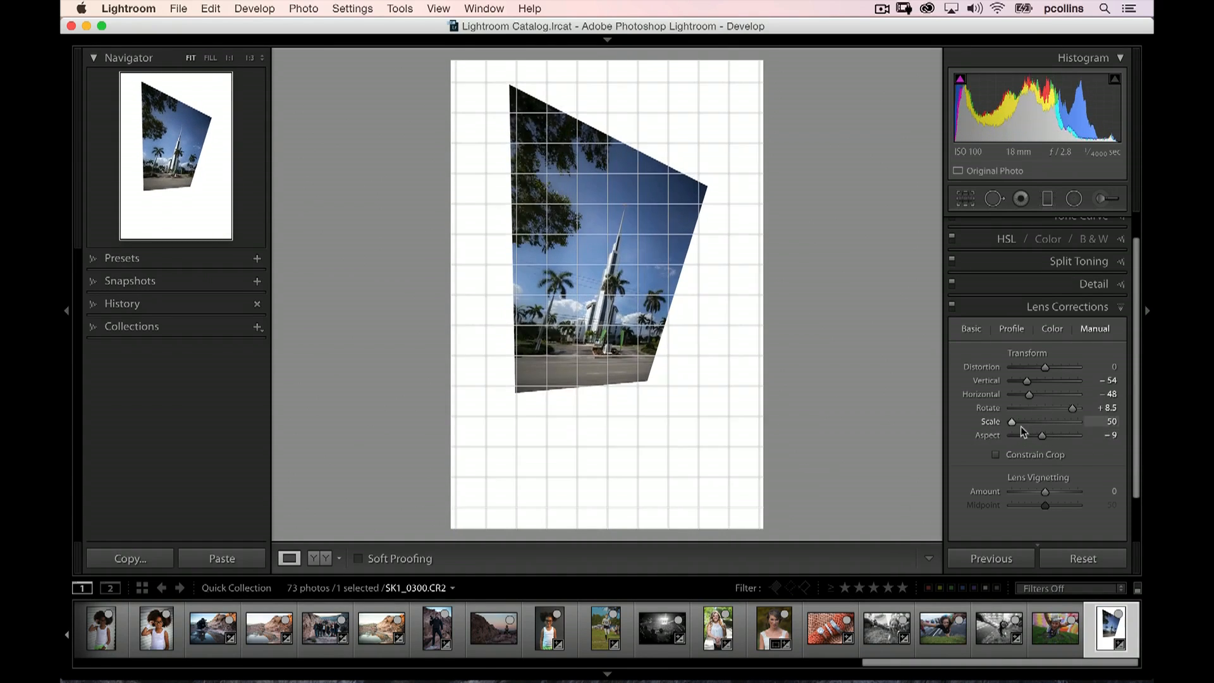
double_click(1026, 355)
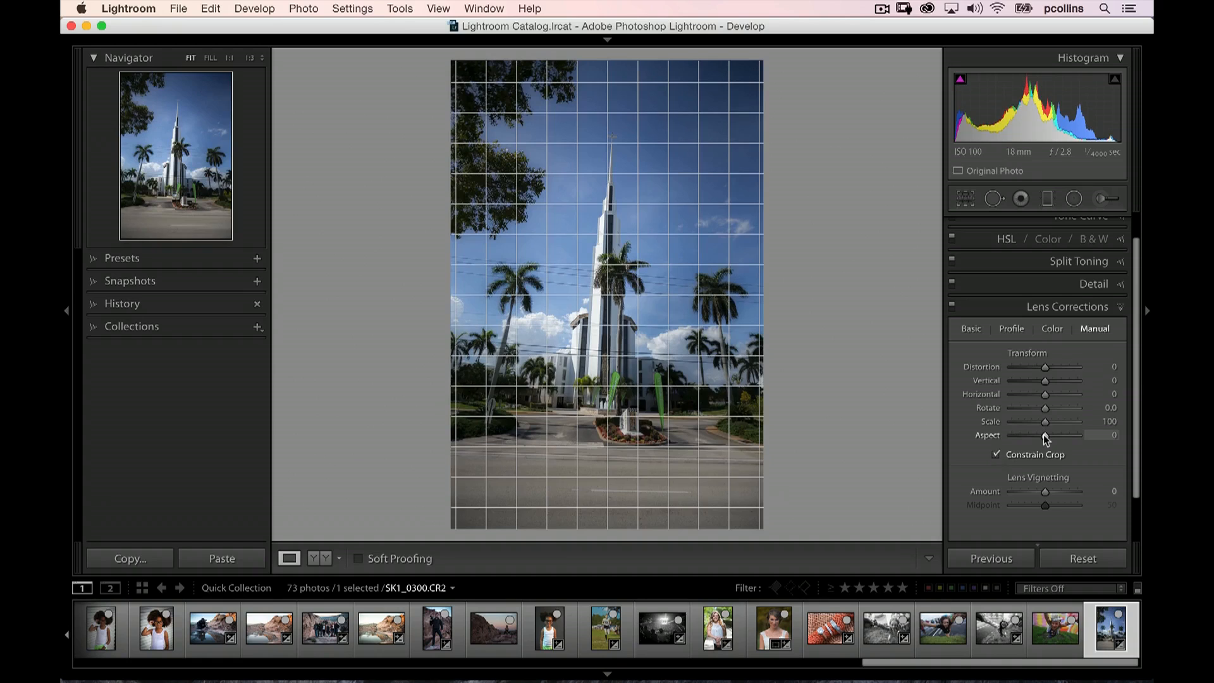
Try a Horizontal transform of -21 with Constrain Crop turned off, and reset the transform values
mouse_move(1046, 394)
mouse_down()
mouse_move(994, 397)
mouse_move(1076, 388)
mouse_move(974, 399)
mouse_move(1043, 396)
mouse_move(992, 392)
mouse_move(1038, 387)
mouse_up()
click(996, 454)
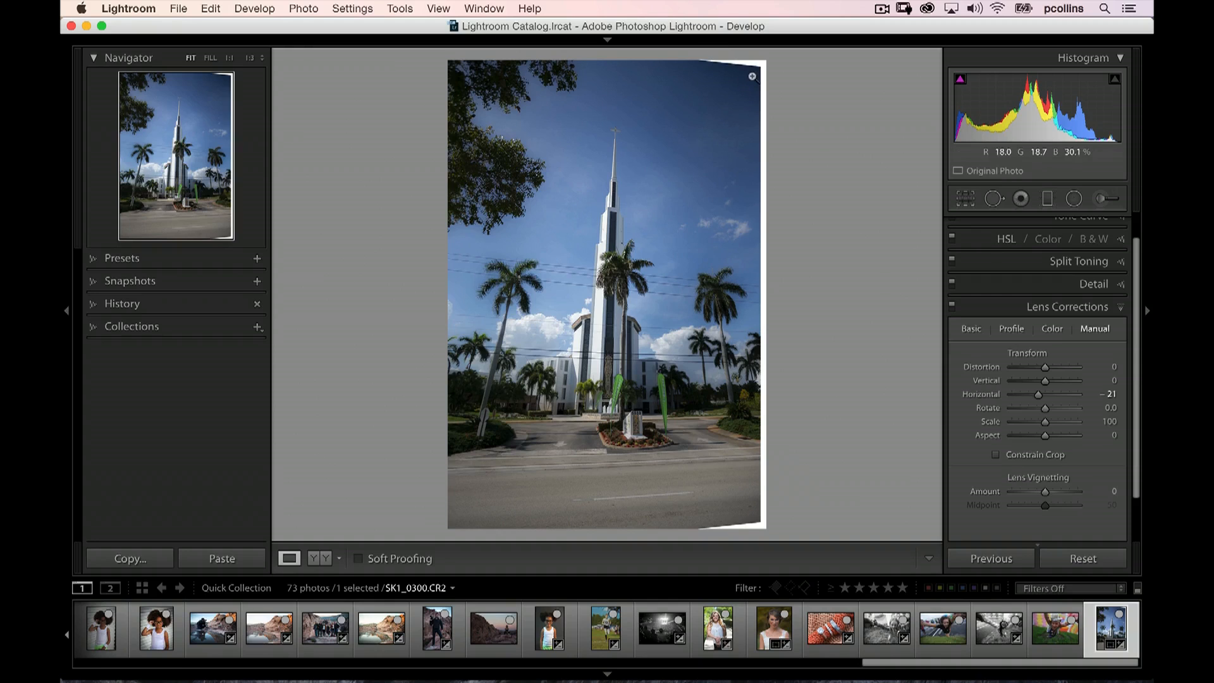
double_click(1021, 355)
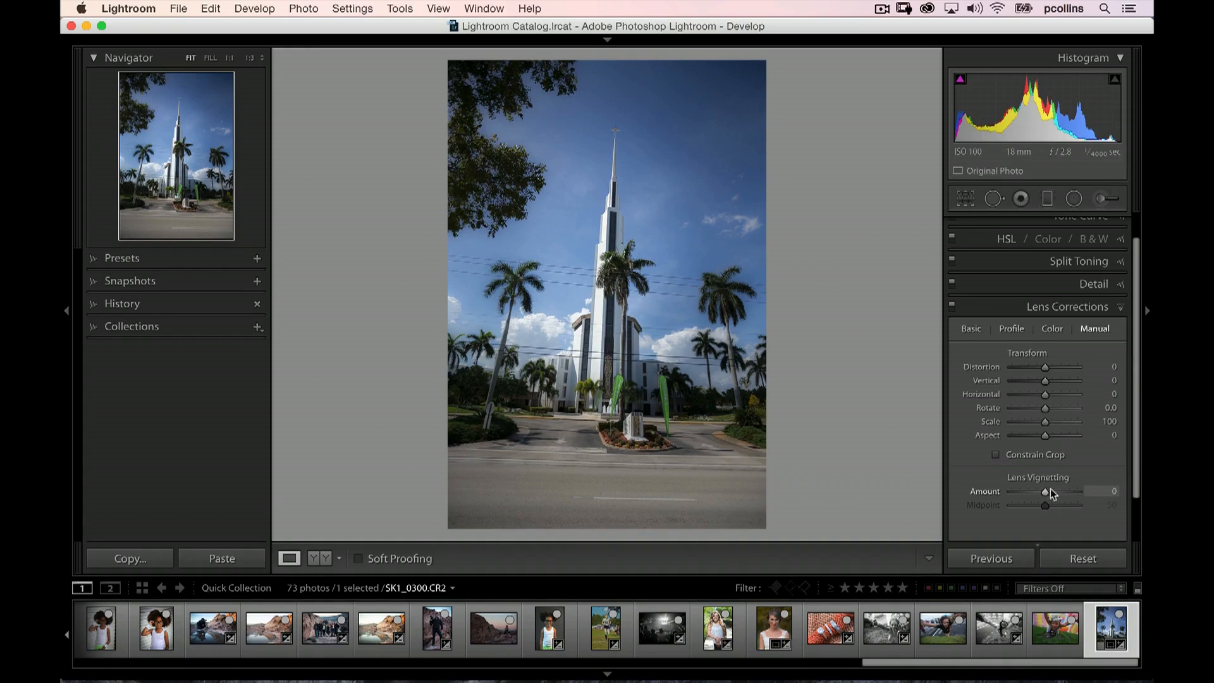
Set the manual lens vignetting amount to +14 and return to the basic lens correction settings
drag(1050, 490, 1067, 491)
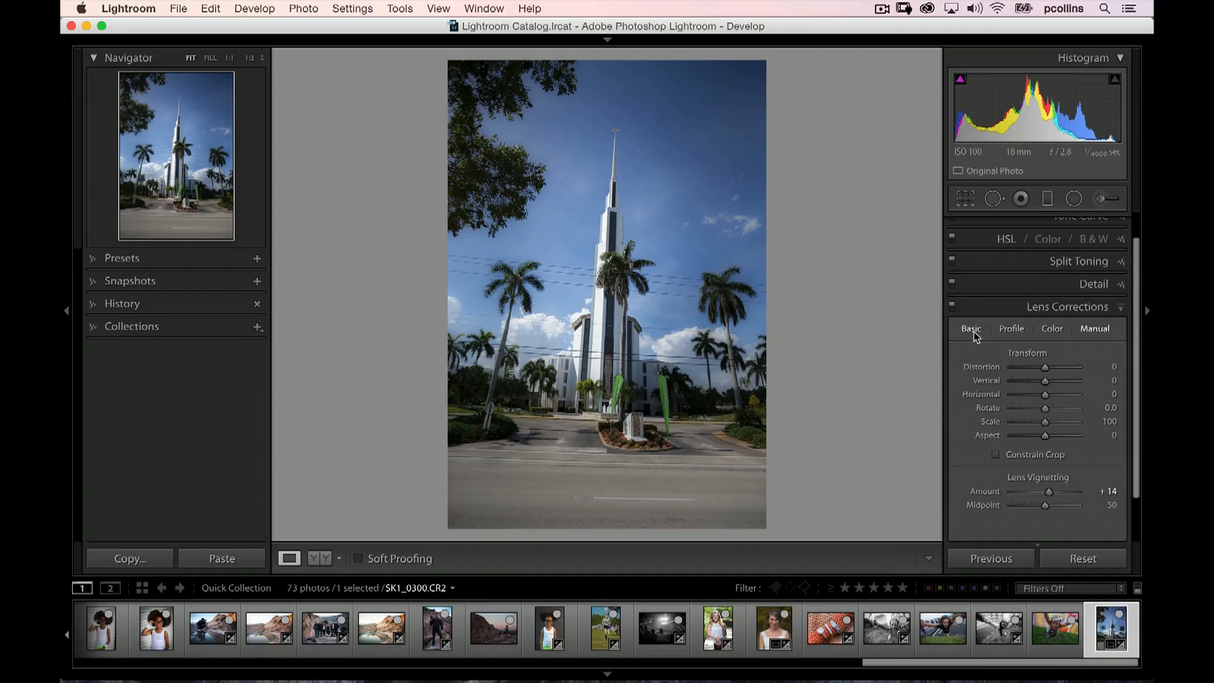
click(972, 329)
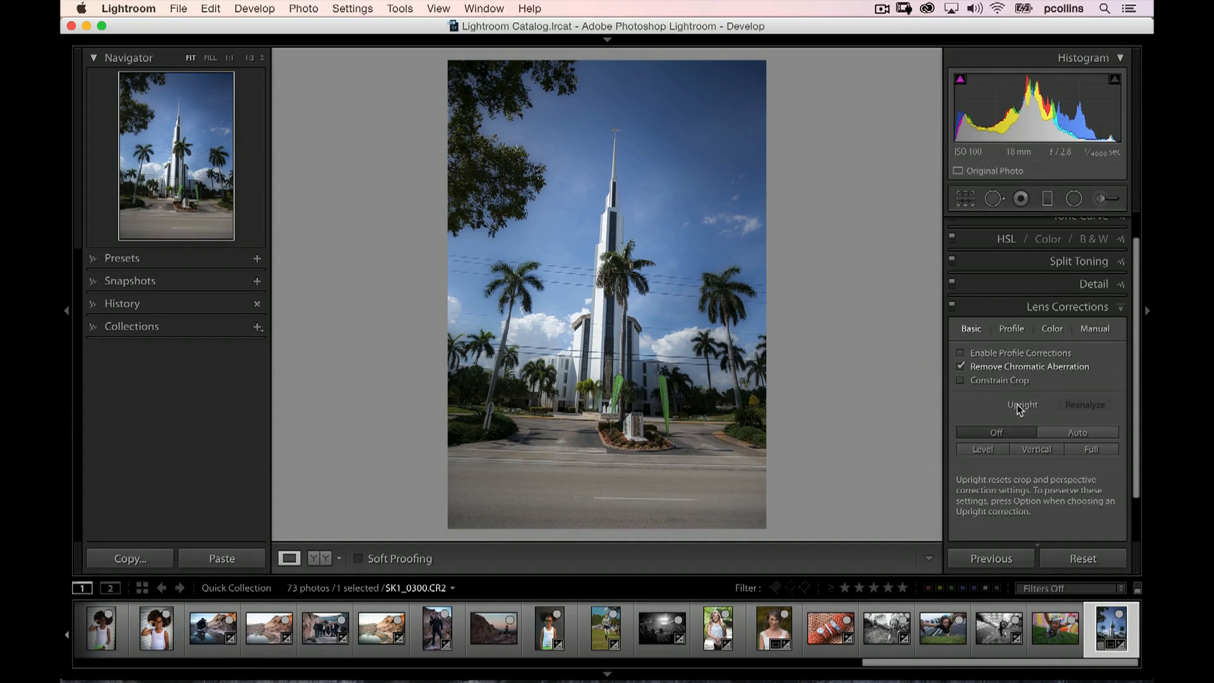
Apply Auto Upright, reanalyze it with profile corrections enabled, and compare it against Upright off before restoring Auto
click(1071, 430)
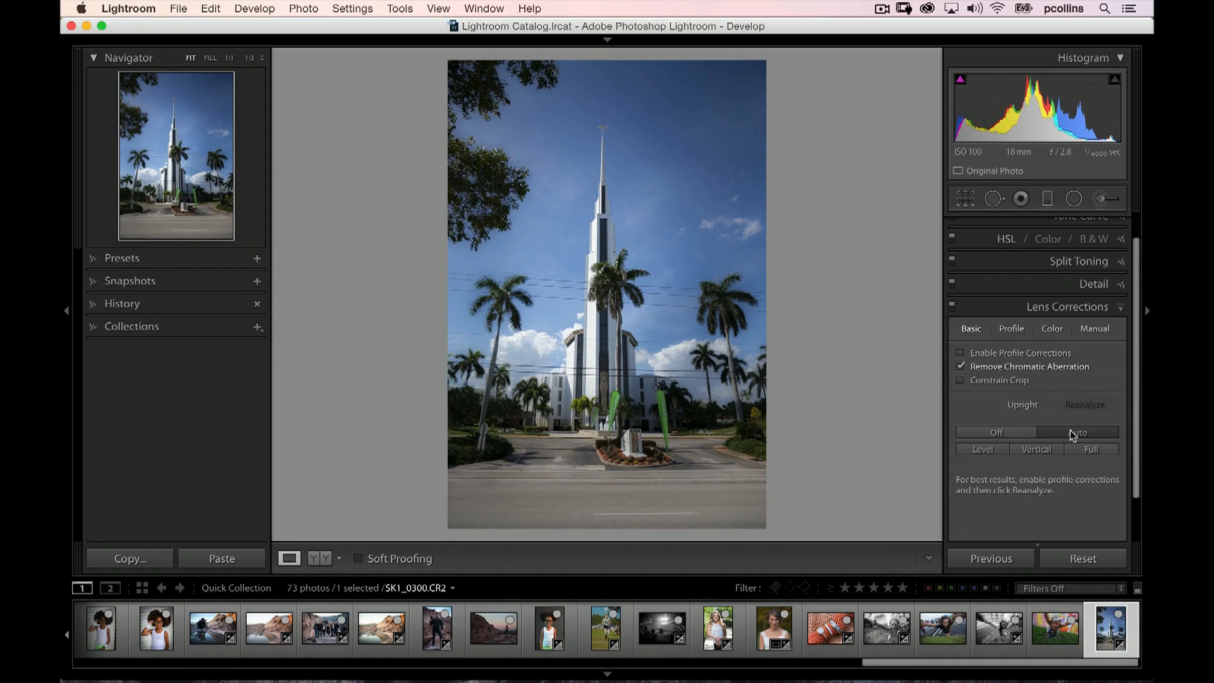
click(961, 353)
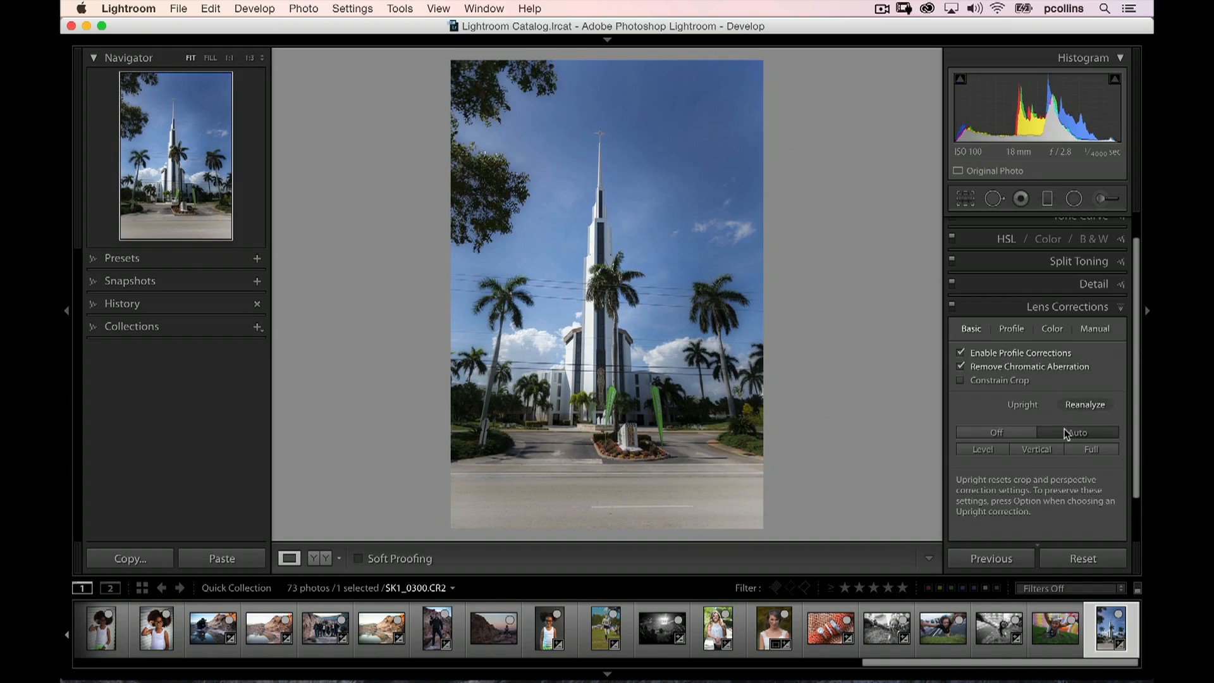
click(1086, 405)
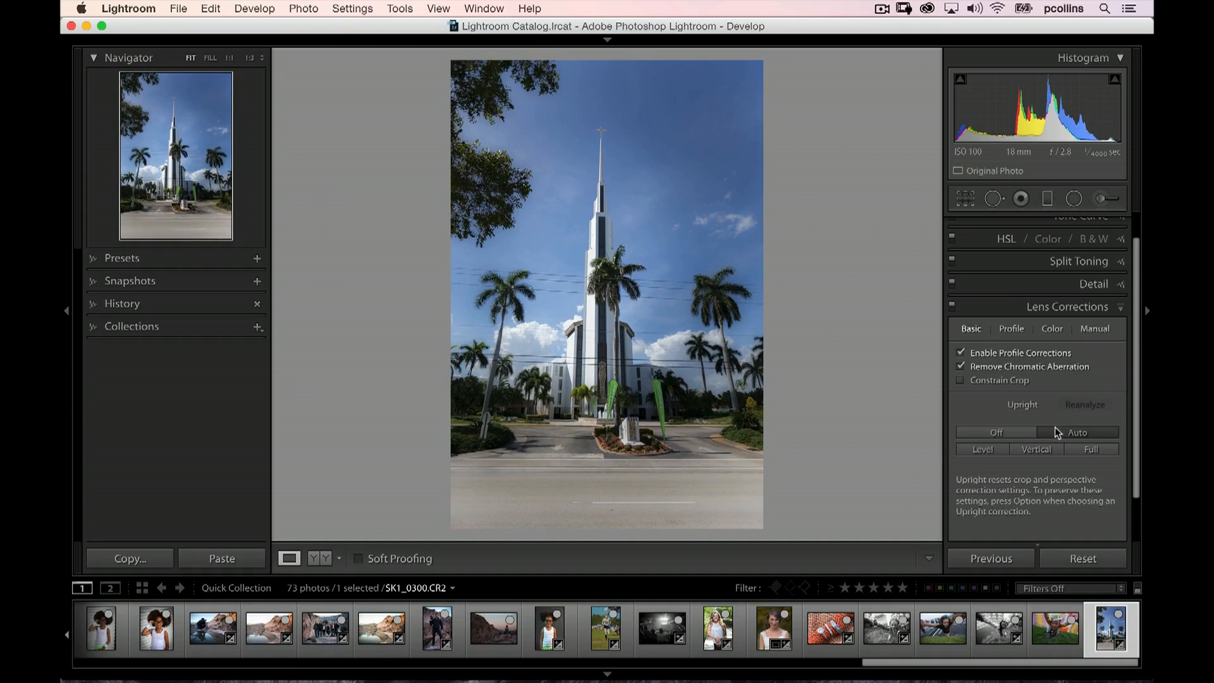
click(1014, 427)
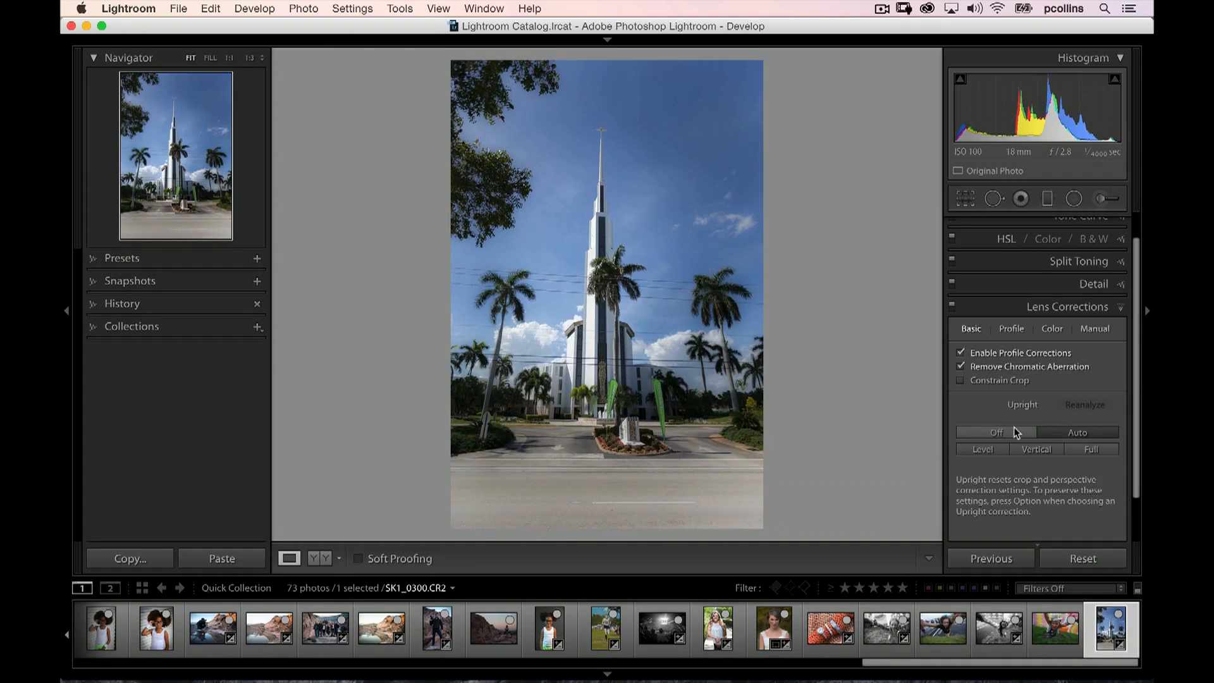
click(1056, 427)
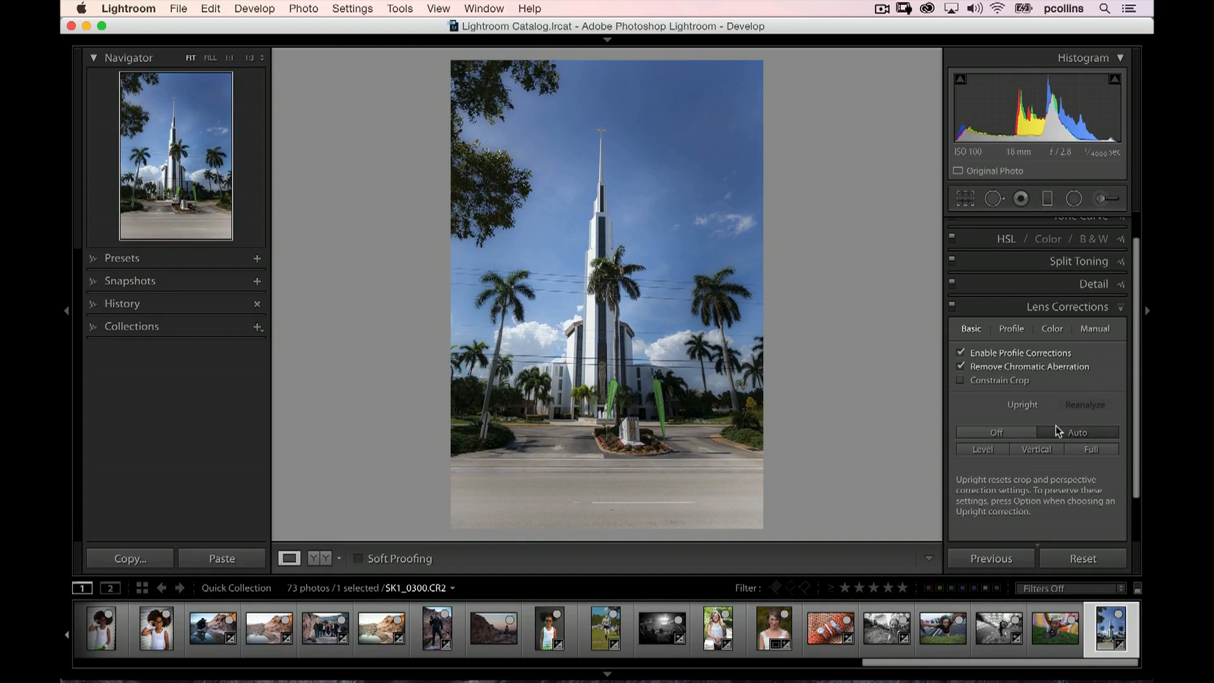